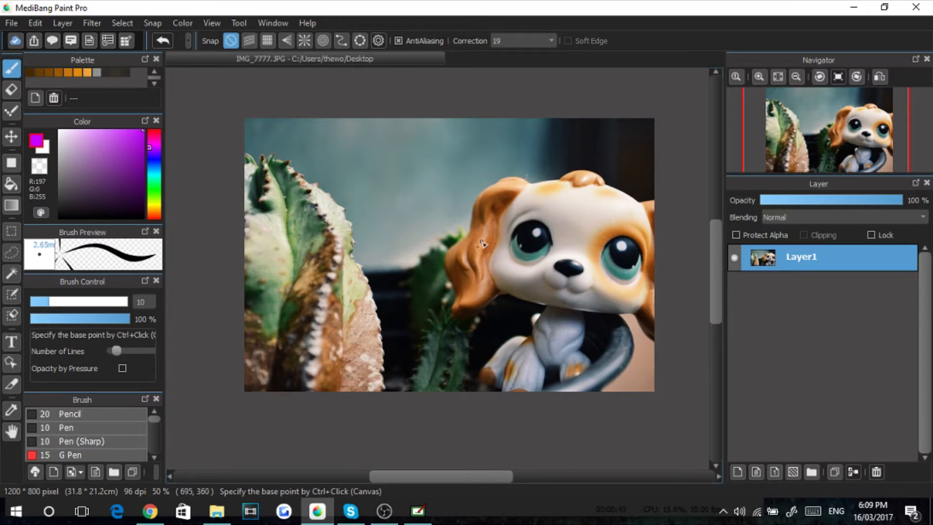
# - Choose the Eraser for removing the toy dog's eyes and set its size to 25
pyautogui.scroll(3, 482, 244)
pyautogui.scroll(-2, 535, 252)
pyautogui.scroll(2, 553, 264)
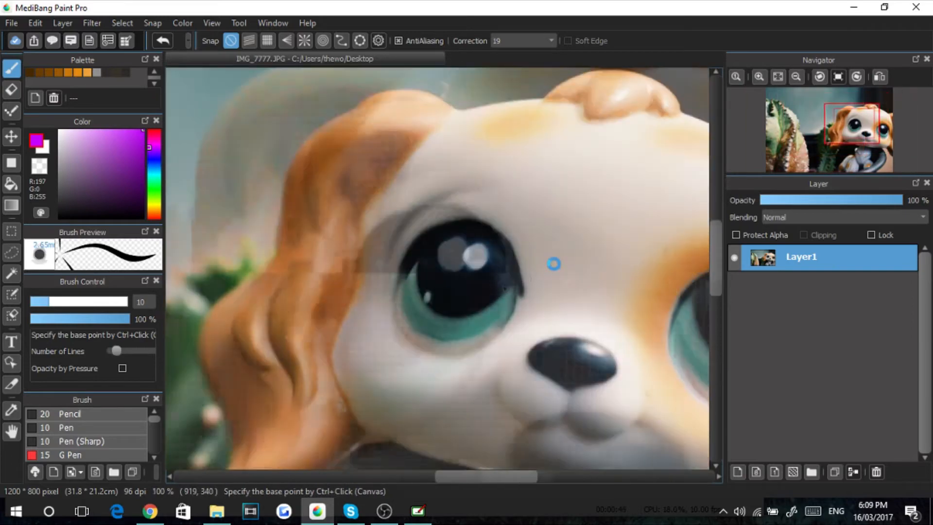
pyautogui.scroll(3, 553, 263)
pyautogui.scroll(-5, 92, 437)
pyautogui.scroll(-6, 89, 436)
pyautogui.scroll(10, 80, 434)
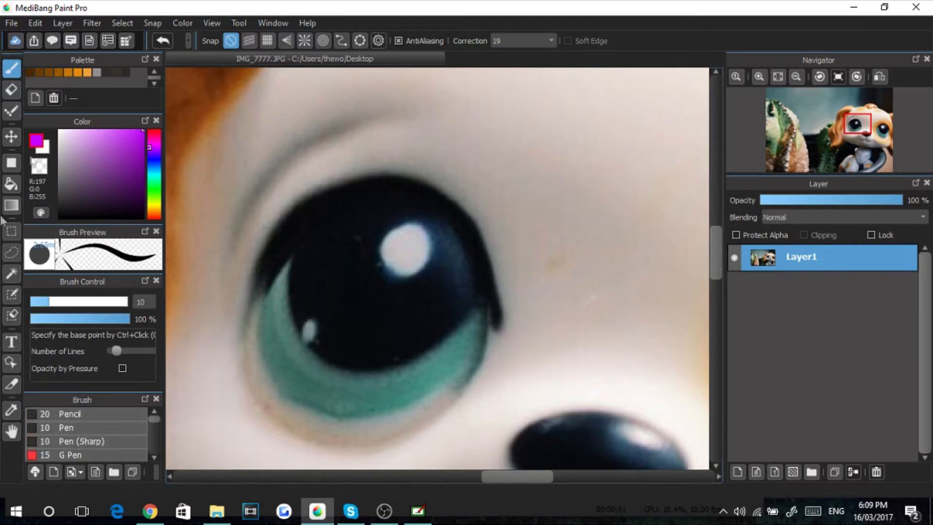
pyautogui.click(12, 90)
pyautogui.scroll(-4, 308, 291)
pyautogui.scroll(5, 366, 265)
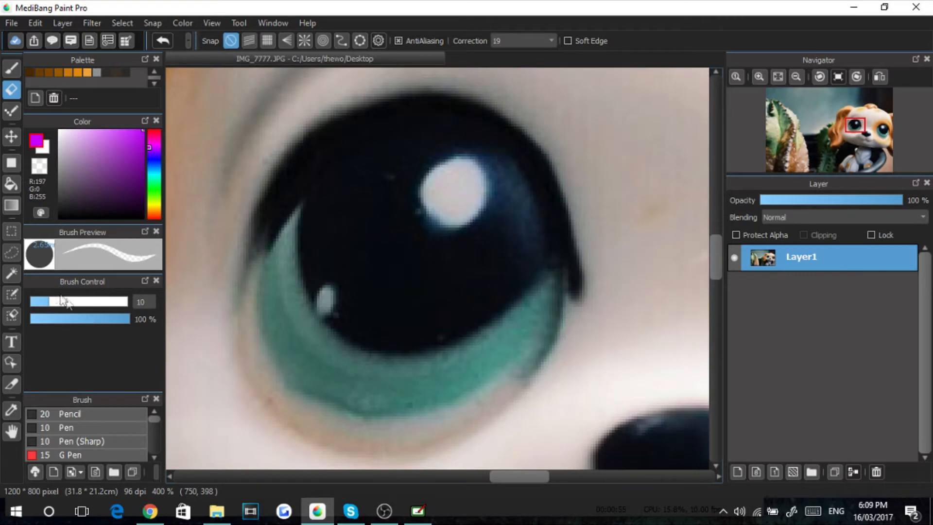
pyautogui.moveTo(63, 301); pyautogui.dragTo(80, 302)
pyautogui.scroll(-2, 384, 277)
pyautogui.scroll(2, 336, 288)
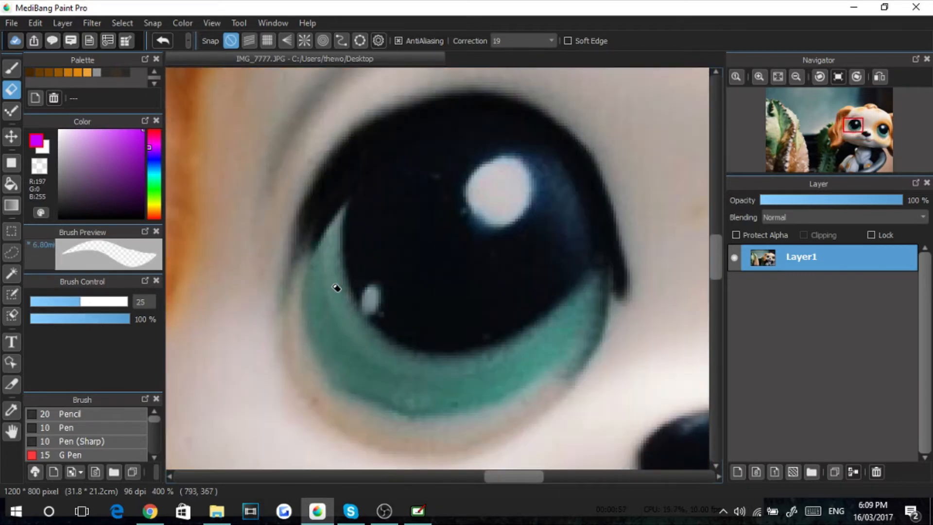
# - Erase the dog's left eye from the photo down to transparency, undoing a stray stroke and redoing the lower edge
pyautogui.moveTo(503, 199)
pyautogui.mouseDown()
pyautogui.moveTo(450, 255)
pyautogui.moveTo(480, 188)
pyautogui.moveTo(433, 265)
pyautogui.moveTo(481, 198)
pyautogui.moveTo(389, 257)
pyautogui.moveTo(470, 237)
pyautogui.moveTo(408, 208)
pyautogui.moveTo(373, 338)
pyautogui.moveTo(418, 349)
pyautogui.moveTo(496, 277)
pyautogui.moveTo(433, 267)
pyautogui.moveTo(431, 320)
pyautogui.moveTo(452, 319)
pyautogui.moveTo(434, 268)
pyautogui.moveTo(492, 237)
pyautogui.moveTo(491, 200)
pyautogui.moveTo(530, 324)
pyautogui.moveTo(508, 339)
pyautogui.moveTo(519, 175)
pyautogui.moveTo(564, 256)
pyautogui.moveTo(532, 373)
pyautogui.moveTo(426, 388)
pyautogui.moveTo(408, 347)
pyautogui.moveTo(488, 341)
pyautogui.moveTo(401, 394)
pyautogui.moveTo(334, 353)
pyautogui.moveTo(339, 301)
pyautogui.moveTo(370, 295)
pyautogui.moveTo(366, 258)
pyautogui.moveTo(335, 369)
pyautogui.moveTo(427, 412)
pyautogui.moveTo(489, 401)
pyautogui.moveTo(486, 319)
pyautogui.moveTo(509, 285)
pyautogui.moveTo(381, 246)
pyautogui.moveTo(401, 237)
pyautogui.moveTo(370, 243)
pyautogui.moveTo(392, 215)
pyautogui.moveTo(349, 265)
pyautogui.moveTo(371, 268)
pyautogui.moveTo(363, 272)
pyautogui.moveTo(372, 217)
pyautogui.moveTo(337, 261)
pyautogui.moveTo(321, 323)
pyautogui.moveTo(337, 365)
pyautogui.moveTo(360, 388)
pyautogui.moveTo(370, 369)
pyautogui.moveTo(333, 329)
pyautogui.moveTo(346, 373)
pyautogui.moveTo(372, 401)
pyautogui.moveTo(425, 416)
pyautogui.moveTo(476, 407)
pyautogui.moveTo(535, 376)
pyautogui.moveTo(468, 400)
pyautogui.moveTo(520, 376)
pyautogui.moveTo(564, 300)
pyautogui.moveTo(547, 348)
pyautogui.moveTo(572, 255)
pyautogui.moveTo(553, 200)
pyautogui.moveTo(530, 180)
pyautogui.moveTo(465, 171)
pyautogui.moveTo(421, 184)
pyautogui.moveTo(370, 247)
pyautogui.moveTo(394, 176)
pyautogui.moveTo(512, 182)
pyautogui.moveTo(498, 163)
pyautogui.moveTo(401, 174)
pyautogui.moveTo(372, 198)
pyautogui.moveTo(331, 260)
pyautogui.moveTo(324, 310)
pyautogui.moveTo(333, 343)
pyautogui.moveTo(488, 190)
pyautogui.moveTo(470, 171)
pyautogui.moveTo(510, 173)
pyautogui.moveTo(537, 192)
pyautogui.moveTo(479, 150)
pyautogui.moveTo(506, 177)
pyautogui.moveTo(481, 158)
pyautogui.moveTo(431, 208)
pyautogui.moveTo(548, 182)
pyautogui.moveTo(573, 336)
pyautogui.mouseUp()
pyautogui.moveTo(581, 296); pyautogui.dragTo(484, 413)
pyautogui.click(162, 40)
pyautogui.moveTo(563, 318)
pyautogui.mouseDown()
pyautogui.moveTo(561, 344)
pyautogui.moveTo(457, 401)
pyautogui.mouseUp()
# - Erase the dog's right eye from the photo, keeping its dark outline
pyautogui.scroll(-5, 475, 246)
pyautogui.scroll(5, 556, 266)
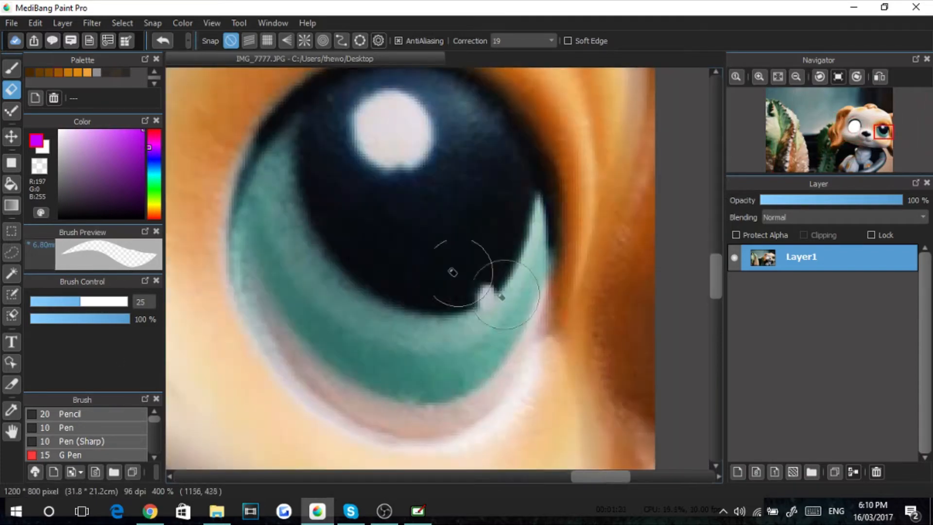
pyautogui.scroll(-1, 590, 332)
pyautogui.moveTo(483, 188)
pyautogui.mouseDown()
pyautogui.moveTo(514, 244)
pyautogui.moveTo(374, 270)
pyautogui.moveTo(410, 358)
pyautogui.moveTo(533, 266)
pyautogui.moveTo(358, 239)
pyautogui.mouseUp()
pyautogui.scroll(-5, 447, 250)
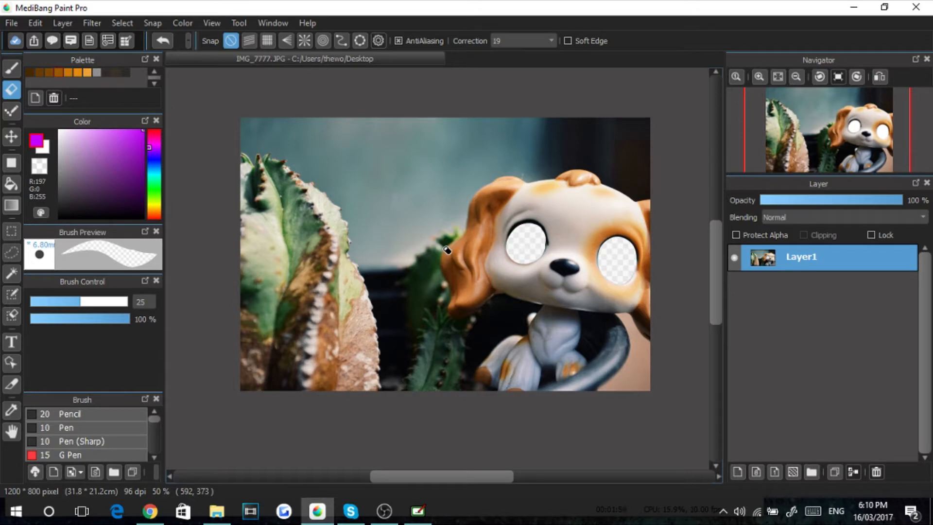
# - Add a new layer and get the size 10 Pen brush ready with a near-black colour (R10 G10 B10)
pyautogui.click(738, 472)
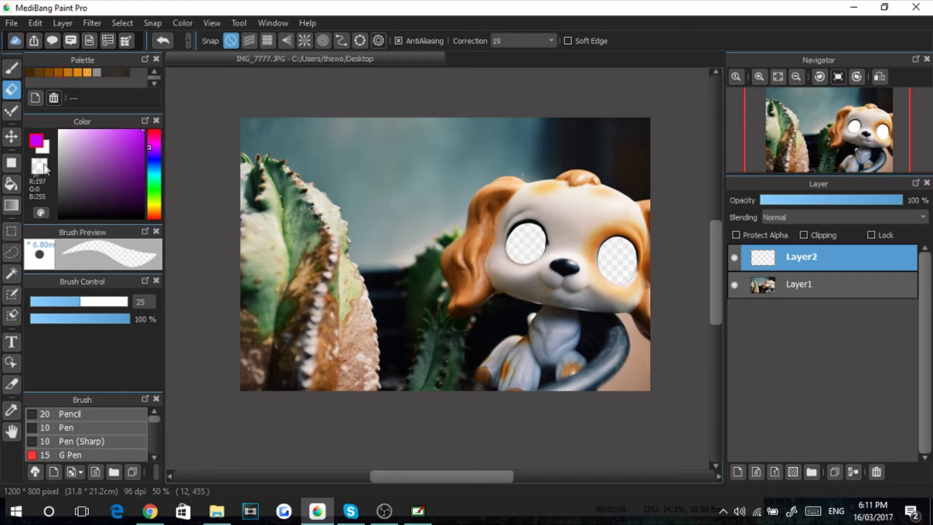
pyautogui.click(59, 216)
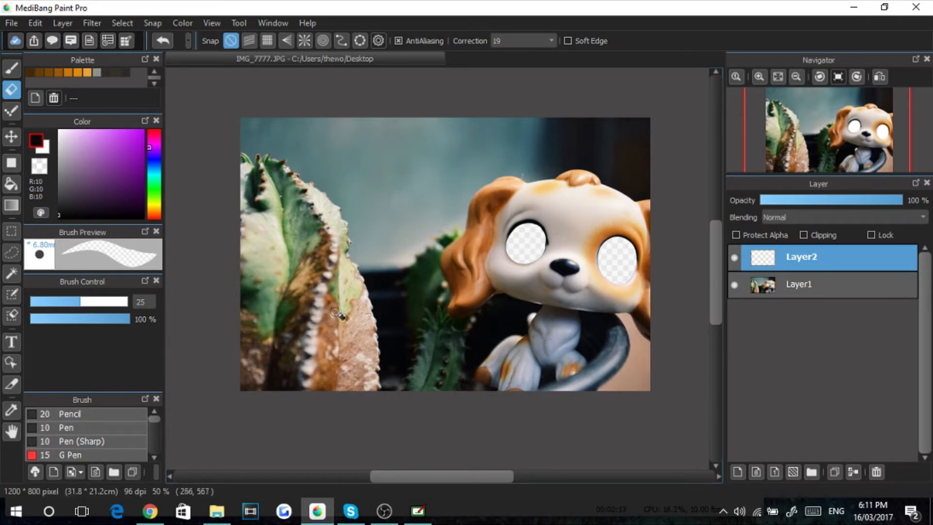
pyautogui.click(95, 416)
pyautogui.click(106, 426)
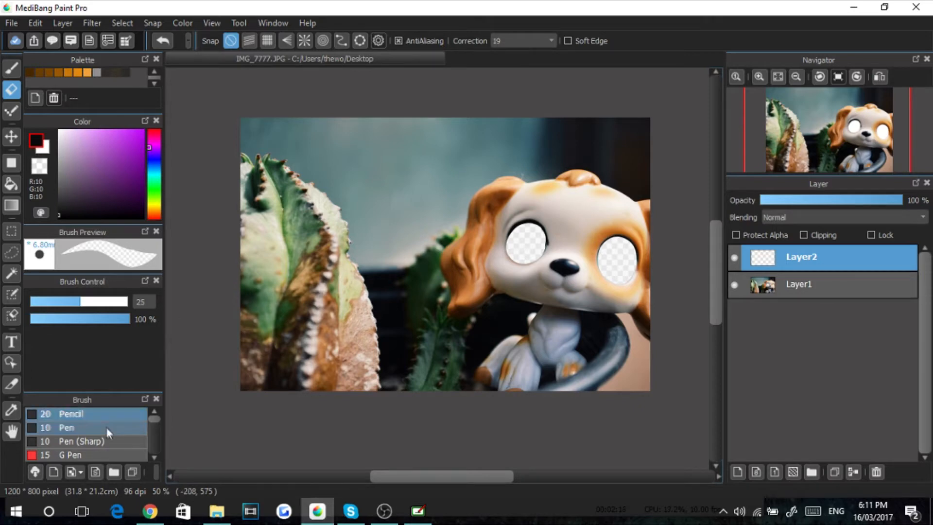
pyautogui.click(11, 68)
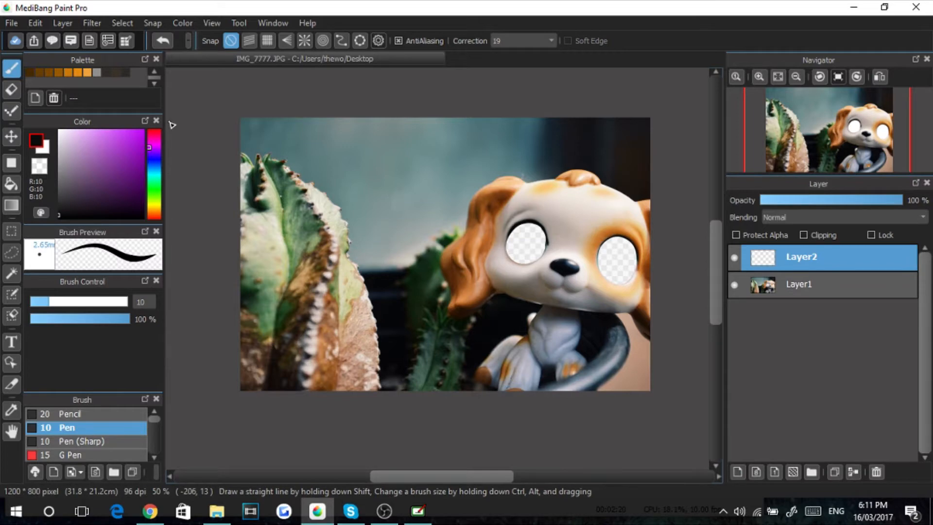
# - Move the empty Layer2 beneath the photo layer and make it the active layer
pyautogui.doubleClick(762, 260)
pyautogui.click(539, 162)
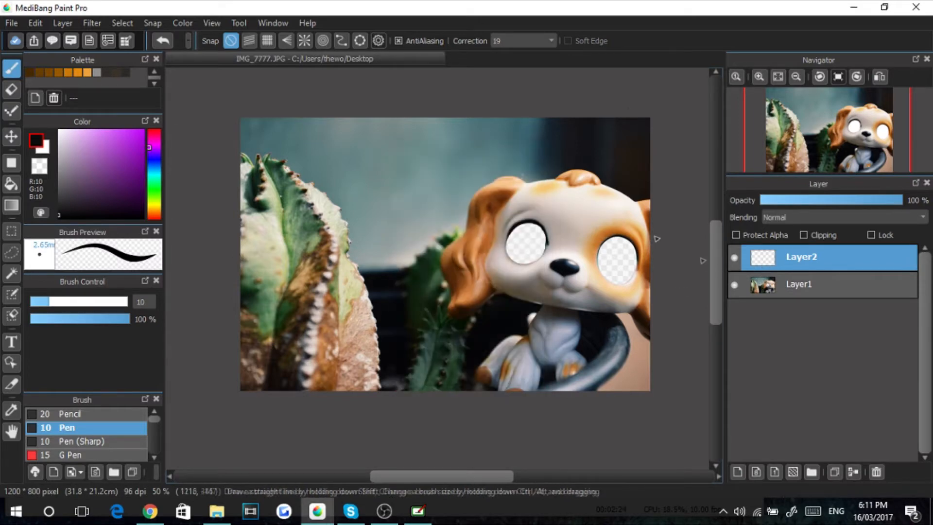
pyautogui.moveTo(767, 302); pyautogui.dragTo(774, 305)
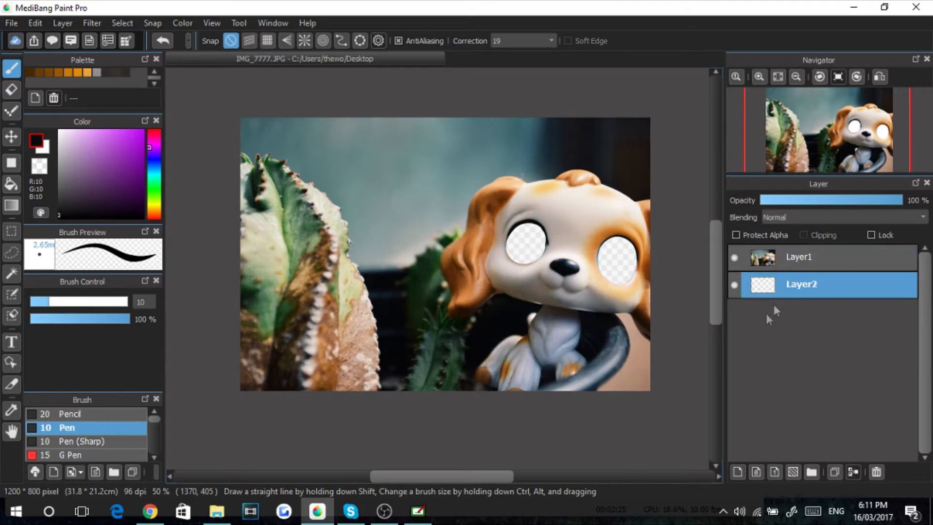
pyautogui.click(766, 264)
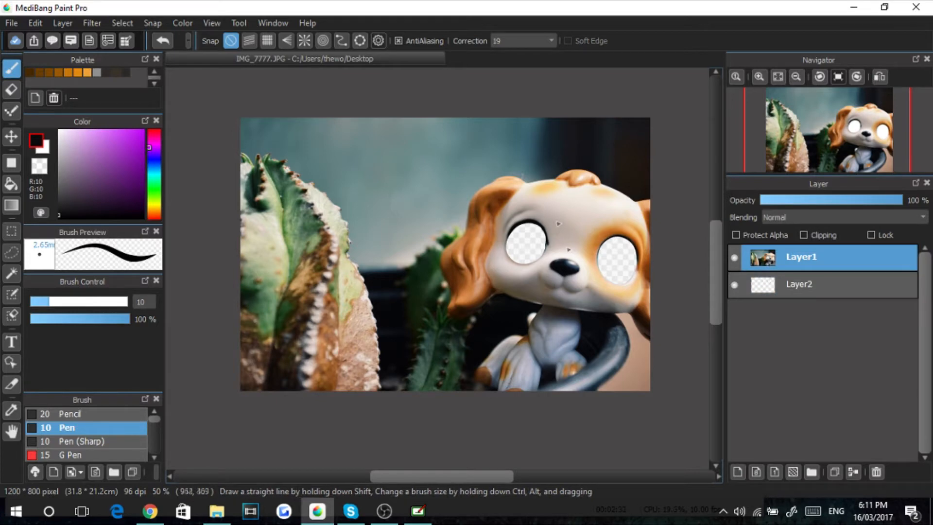
pyautogui.click(773, 285)
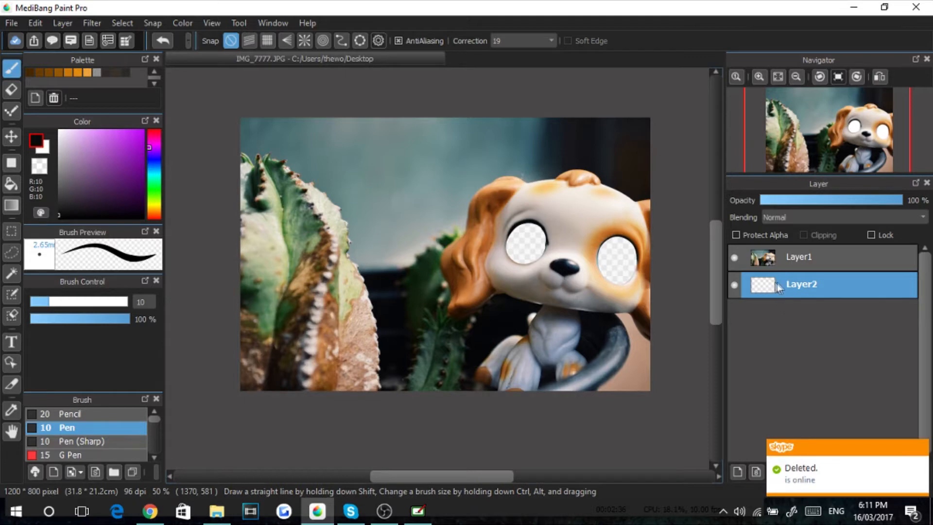
# - Paint a bright blue (R0 G139 B255) circle inside each eye hole using the Pen at size 83
pyautogui.scroll(3, 468, 276)
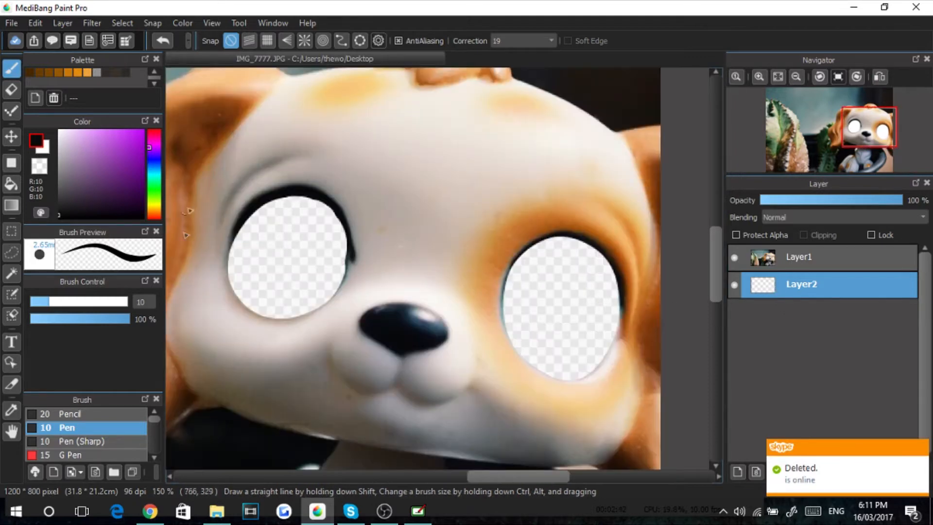
pyautogui.moveTo(155, 160); pyautogui.dragTo(152, 167)
pyautogui.moveTo(129, 140); pyautogui.dragTo(122, 153)
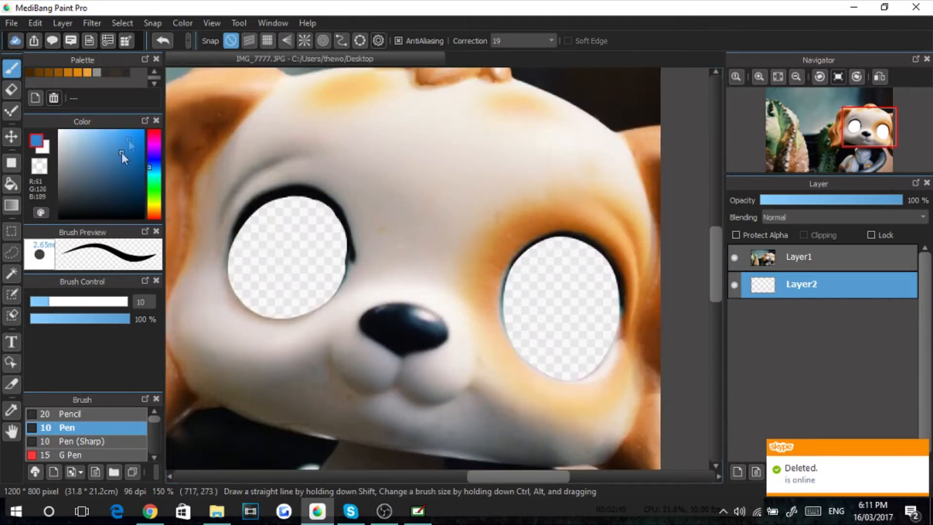
pyautogui.moveTo(58, 303); pyautogui.dragTo(116, 304)
pyautogui.moveTo(309, 237)
pyautogui.mouseDown()
pyautogui.moveTo(293, 244)
pyautogui.moveTo(304, 233)
pyautogui.moveTo(308, 258)
pyautogui.moveTo(292, 245)
pyautogui.moveTo(304, 258)
pyautogui.mouseUp()
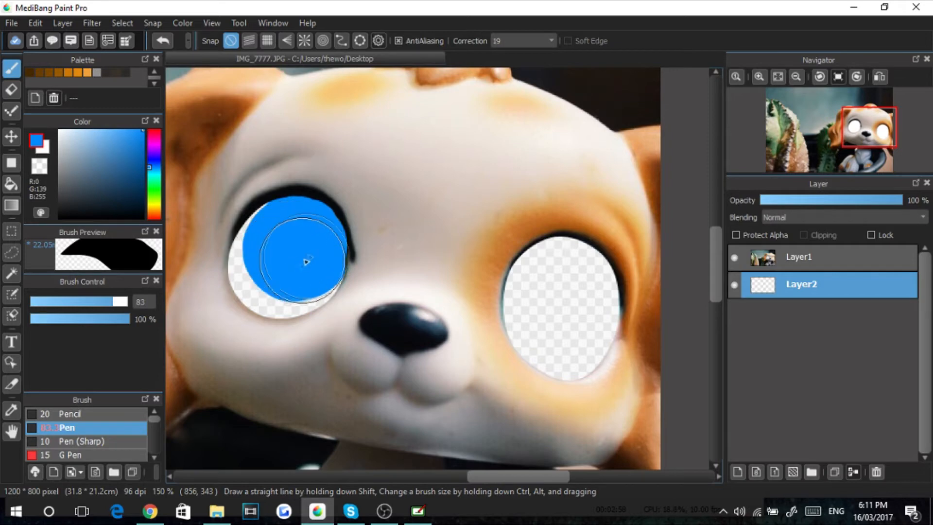
pyautogui.moveTo(553, 268)
pyautogui.mouseDown()
pyautogui.moveTo(550, 304)
pyautogui.moveTo(570, 312)
pyautogui.moveTo(570, 270)
pyautogui.moveTo(551, 290)
pyautogui.moveTo(555, 312)
pyautogui.moveTo(577, 313)
pyautogui.moveTo(582, 285)
pyautogui.moveTo(551, 284)
pyautogui.moveTo(553, 308)
pyautogui.moveTo(565, 315)
pyautogui.moveTo(571, 281)
pyautogui.mouseUp()
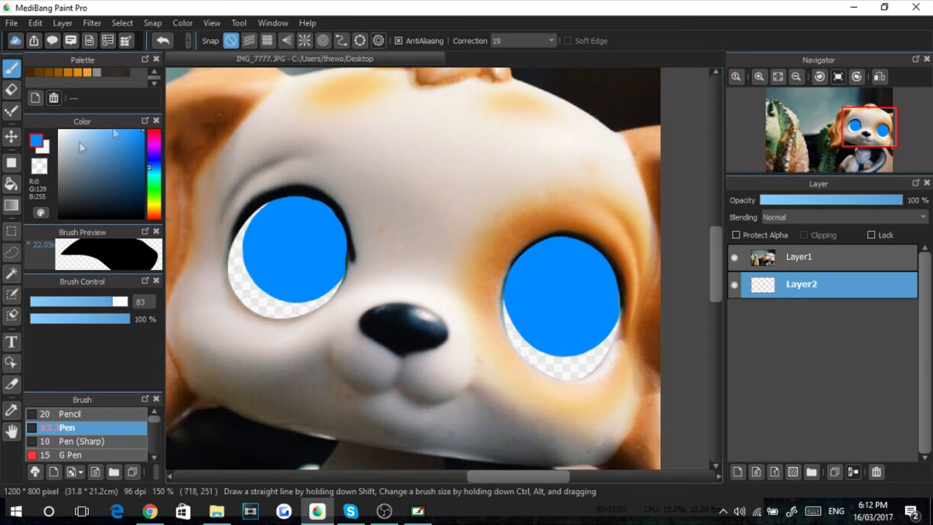
# - Paint a smaller lighter blue (R71 G168 B250) circle inside each blue iris with the Pen at size 61
pyautogui.moveTo(133, 135); pyautogui.dragTo(121, 132)
pyautogui.moveTo(120, 302); pyautogui.dragTo(116, 302)
pyautogui.moveTo(294, 242)
pyautogui.mouseDown()
pyautogui.moveTo(308, 227)
pyautogui.moveTo(295, 236)
pyautogui.moveTo(303, 253)
pyautogui.moveTo(309, 229)
pyautogui.moveTo(291, 246)
pyautogui.moveTo(317, 246)
pyautogui.mouseUp()
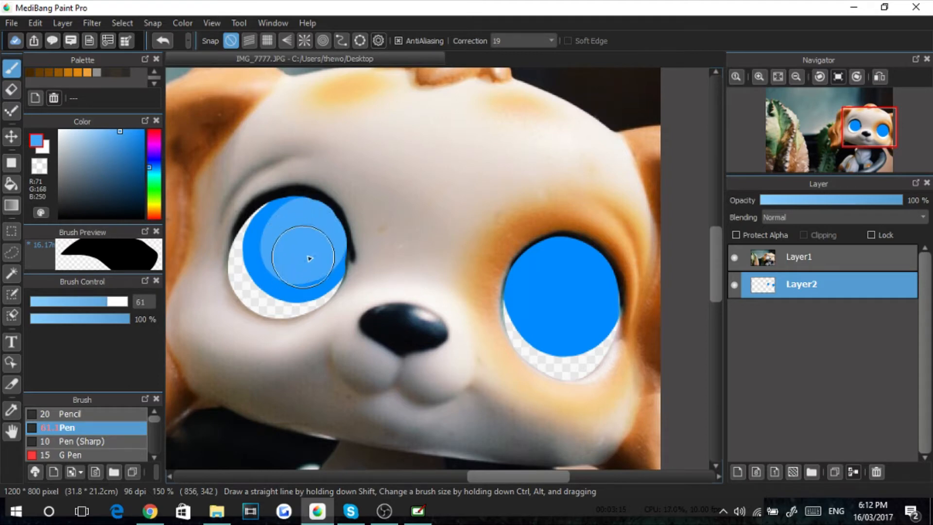
pyautogui.moveTo(564, 270)
pyautogui.mouseDown()
pyautogui.moveTo(549, 296)
pyautogui.moveTo(580, 287)
pyautogui.moveTo(554, 269)
pyautogui.moveTo(554, 298)
pyautogui.moveTo(582, 289)
pyautogui.moveTo(546, 277)
pyautogui.mouseUp()
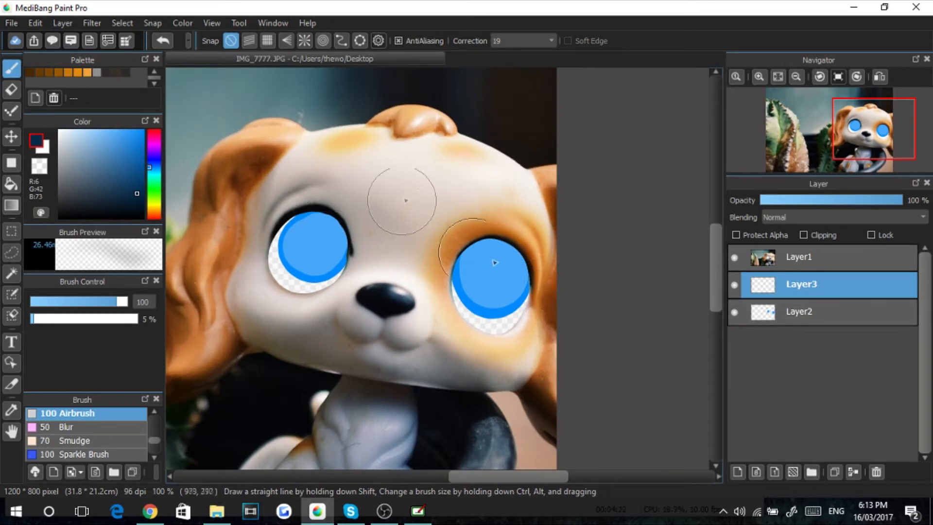
# - Clip the empty Layer3 to the painted blue eyes on Layer2
pyautogui.click(777, 319)
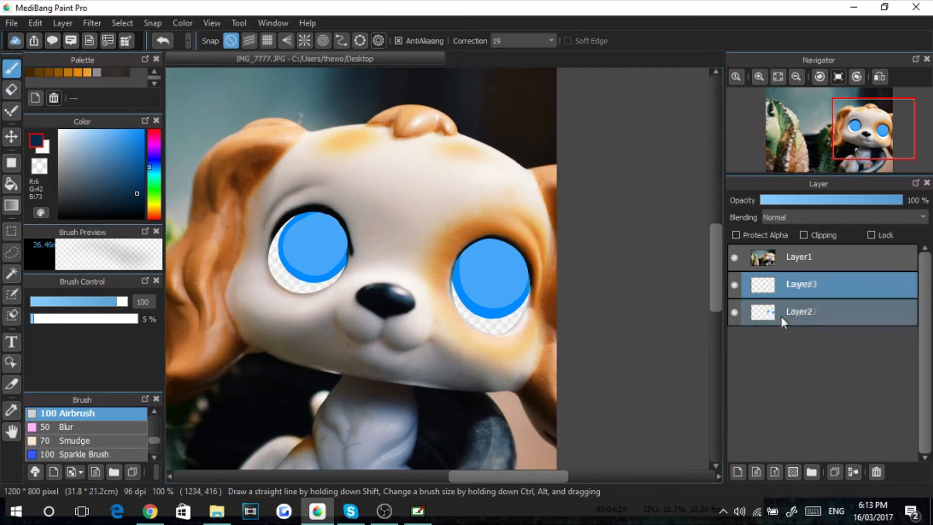
pyautogui.click(795, 293)
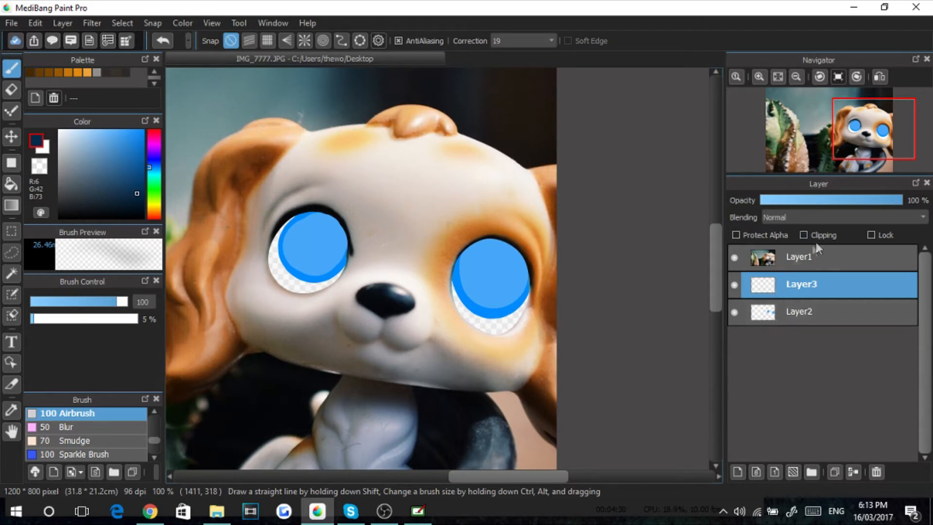
pyautogui.click(804, 234)
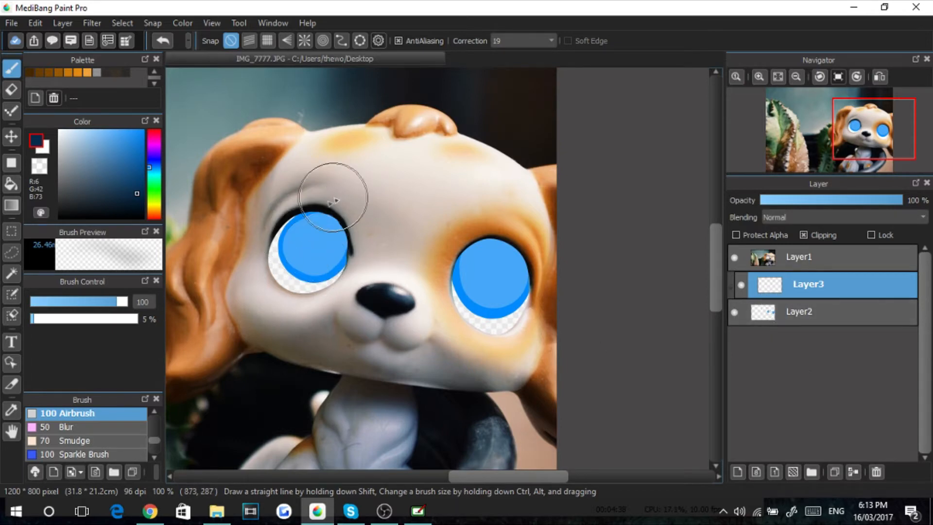
# - Shade the left eye with dark blue (R7 G38 B65) using the Airbrush at size 100 and 5% opacity
pyautogui.scroll(1, 311, 248)
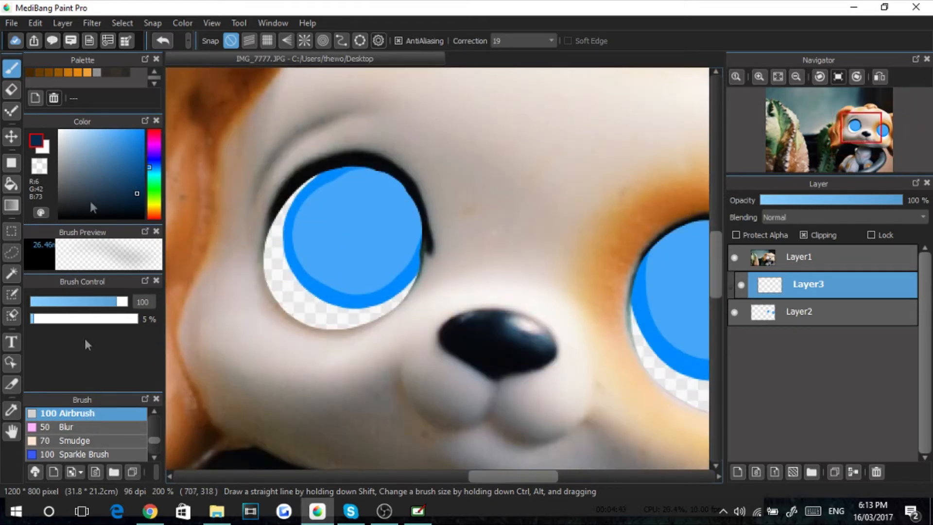
pyautogui.moveTo(127, 187); pyautogui.dragTo(137, 196)
pyautogui.moveTo(346, 170)
pyautogui.mouseDown()
pyautogui.moveTo(311, 183)
pyautogui.moveTo(348, 179)
pyautogui.moveTo(295, 214)
pyautogui.moveTo(340, 156)
pyautogui.moveTo(340, 179)
pyautogui.moveTo(354, 177)
pyautogui.moveTo(278, 263)
pyautogui.moveTo(392, 181)
pyautogui.moveTo(328, 208)
pyautogui.moveTo(371, 162)
pyautogui.moveTo(375, 219)
pyautogui.moveTo(397, 286)
pyautogui.moveTo(377, 270)
pyautogui.moveTo(406, 240)
pyautogui.moveTo(365, 289)
pyautogui.moveTo(420, 256)
pyautogui.moveTo(406, 217)
pyautogui.moveTo(397, 275)
pyautogui.moveTo(364, 239)
pyautogui.moveTo(298, 294)
pyautogui.moveTo(296, 267)
pyautogui.moveTo(311, 269)
pyautogui.moveTo(333, 286)
pyautogui.moveTo(365, 290)
pyautogui.moveTo(359, 315)
pyautogui.moveTo(427, 225)
pyautogui.moveTo(416, 271)
pyautogui.mouseUp()
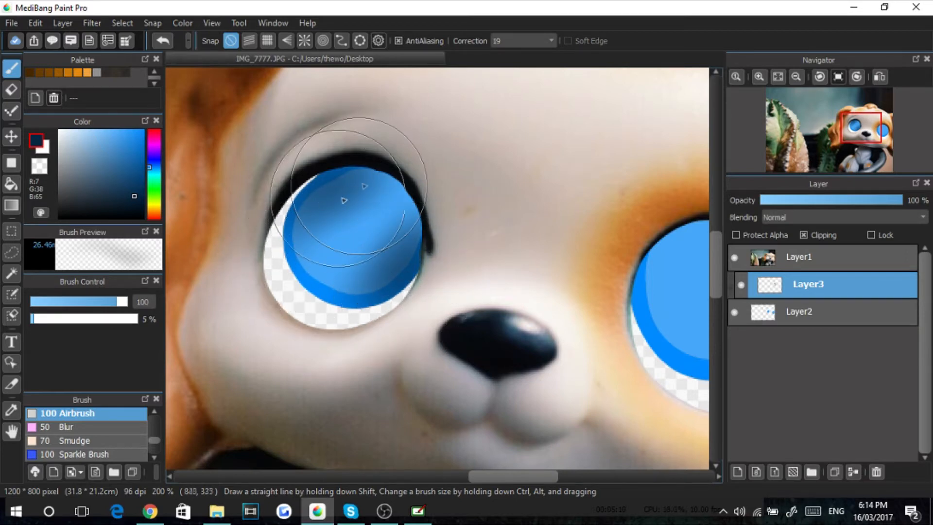
# - Reduce the Airbrush size to 37 and shade the edges of the right eye in the same dark blue
pyautogui.click(93, 302)
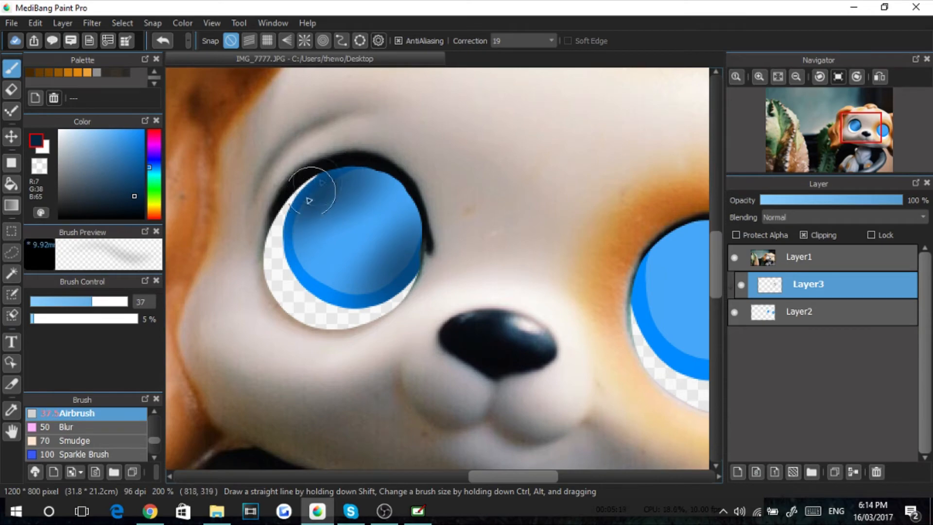
pyautogui.scroll(-4, 245, 264)
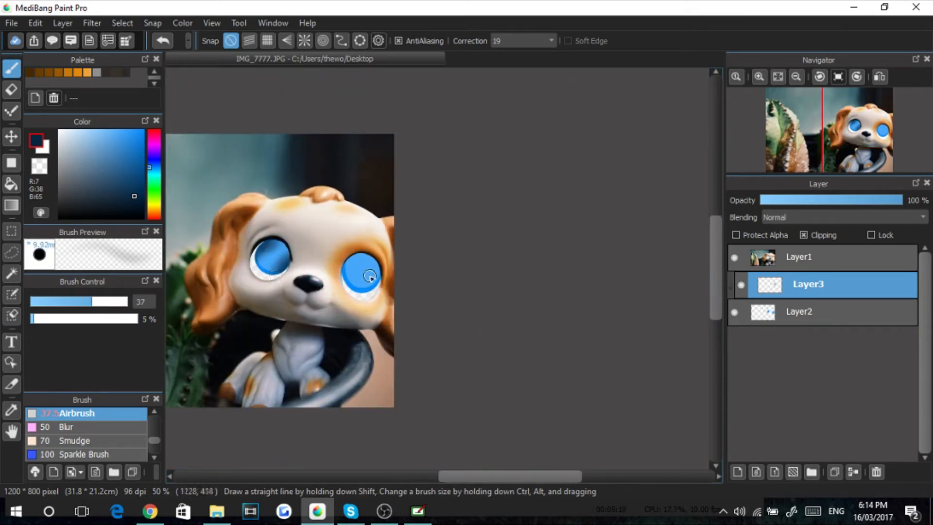
pyautogui.scroll(4, 369, 276)
pyautogui.moveTo(259, 265); pyautogui.dragTo(272, 338)
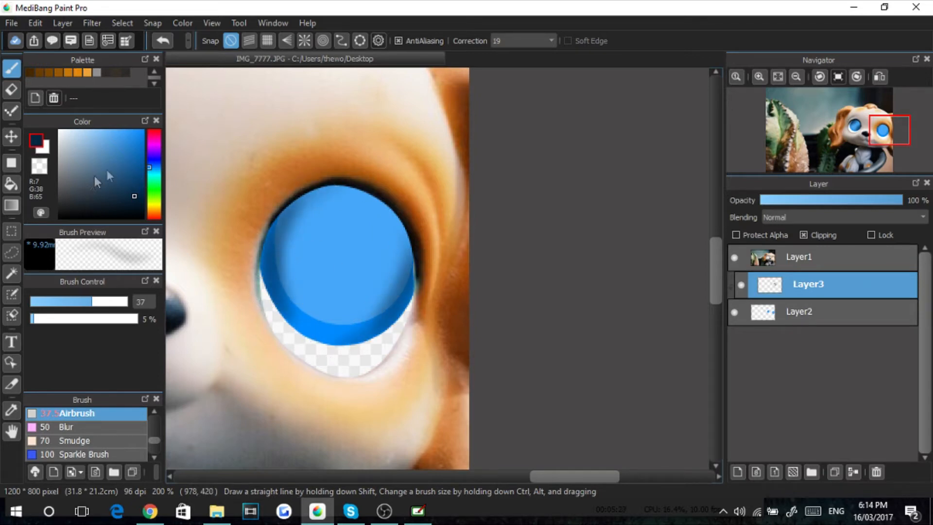
# - Airbrush soft light blue (R108 G166 B215) highlights along the lower parts of both eyes
pyautogui.moveTo(108, 156); pyautogui.dragTo(101, 143)
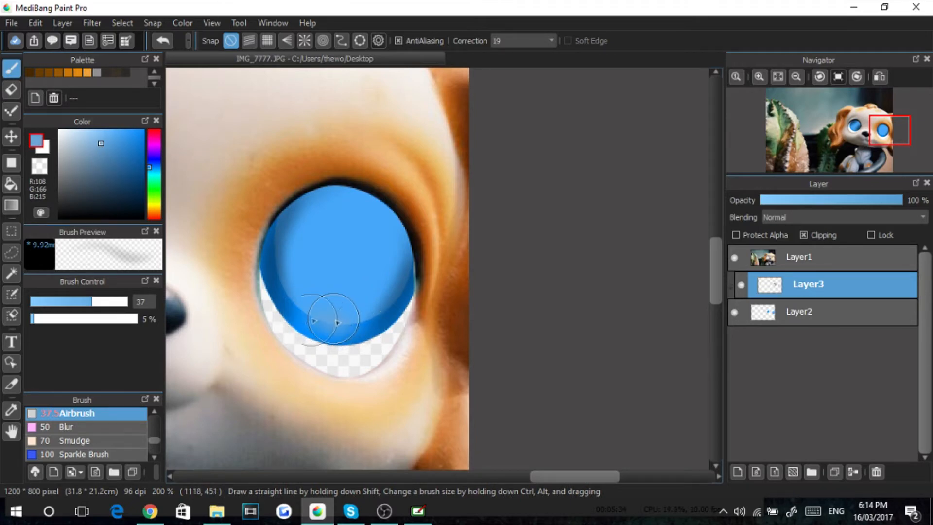
pyautogui.moveTo(316, 320); pyautogui.dragTo(371, 335)
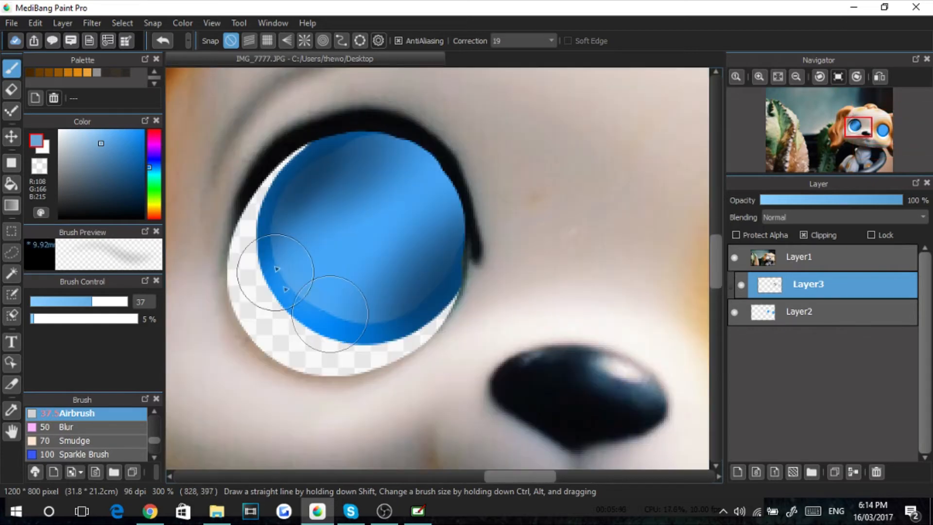
pyautogui.moveTo(287, 278)
pyautogui.mouseDown()
pyautogui.moveTo(271, 271)
pyautogui.moveTo(291, 270)
pyautogui.moveTo(365, 318)
pyautogui.moveTo(390, 263)
pyautogui.mouseUp()
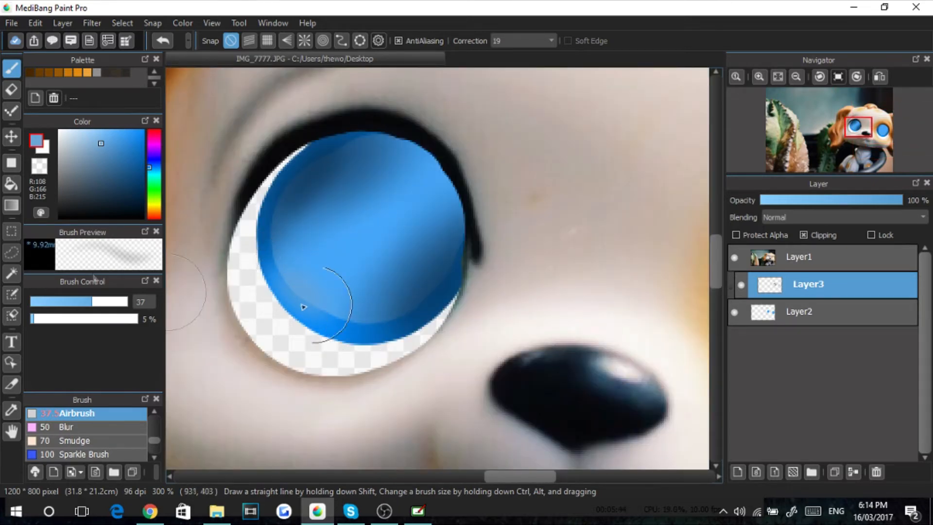
# - Blend the shading and highlights in both eyes with the Blur brush at size 50
pyautogui.click(133, 427)
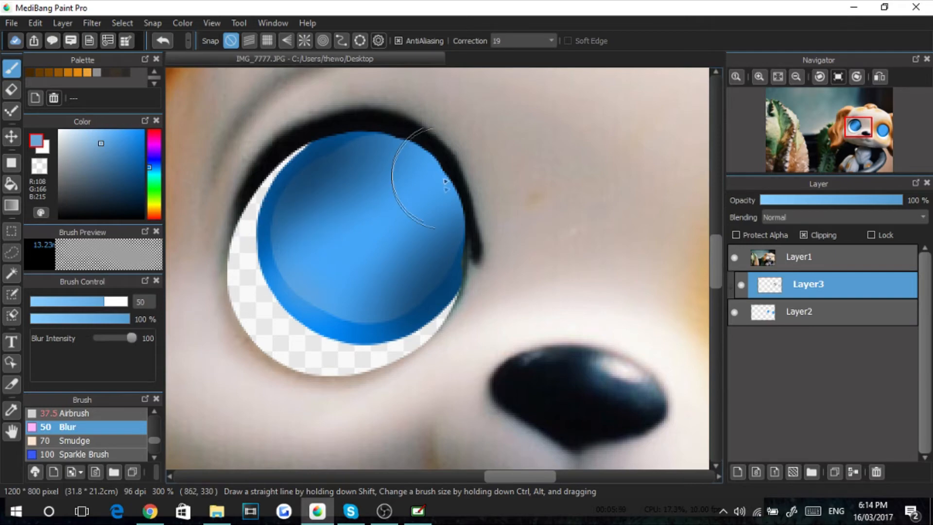
pyautogui.scroll(-4, 311, 283)
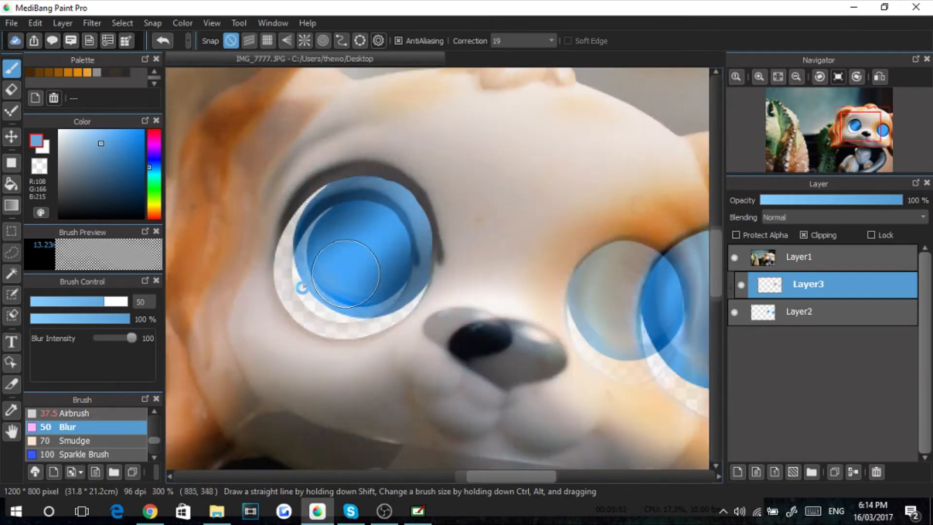
pyautogui.scroll(2, 469, 269)
pyautogui.scroll(2, 435, 372)
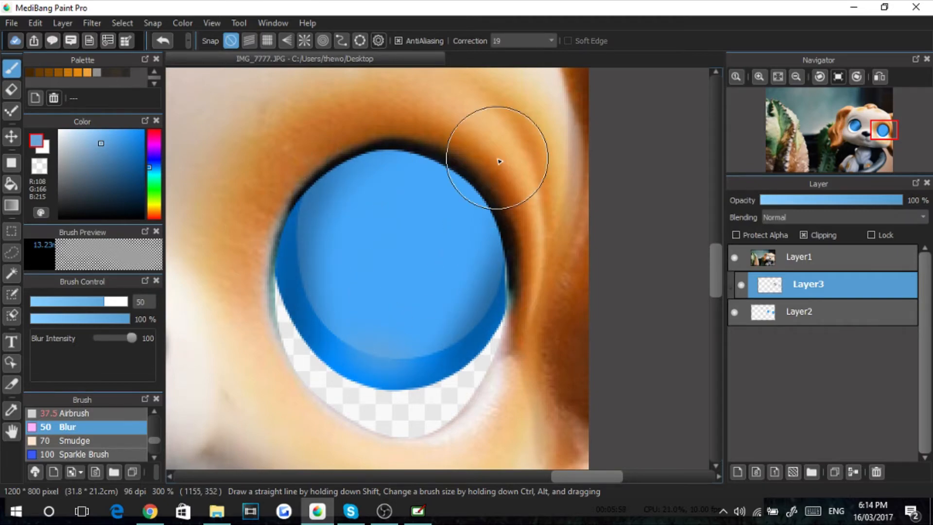
pyautogui.scroll(-4, 499, 162)
pyautogui.scroll(3, 344, 173)
pyautogui.scroll(-2, 404, 219)
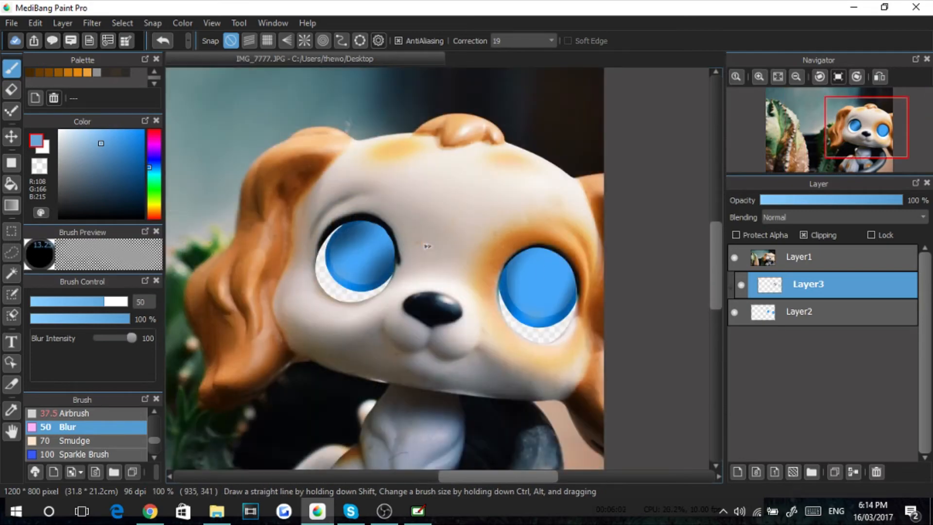
# - Add a new layer just below the photo and paint a large black pupil in the left eye with the Pen at size 55
pyautogui.click(737, 471)
pyautogui.scroll(2, 397, 257)
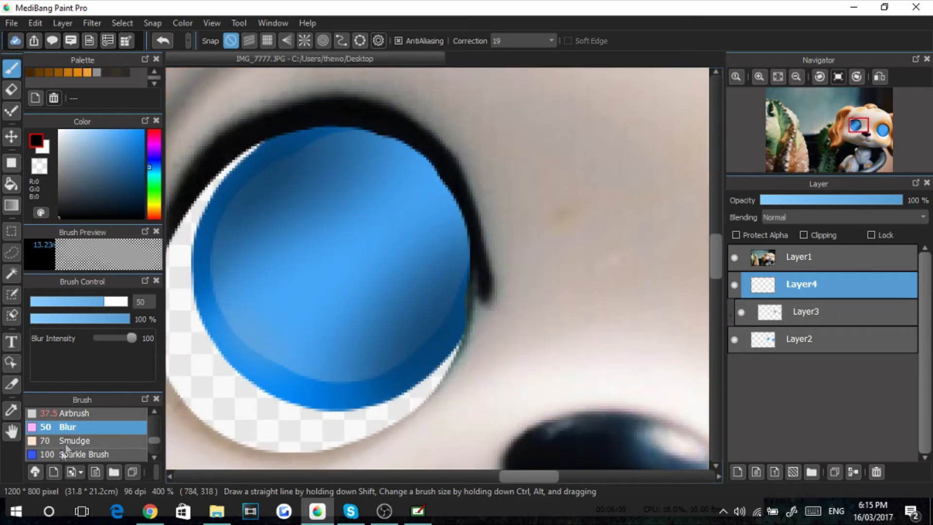
pyautogui.scroll(5, 153, 411)
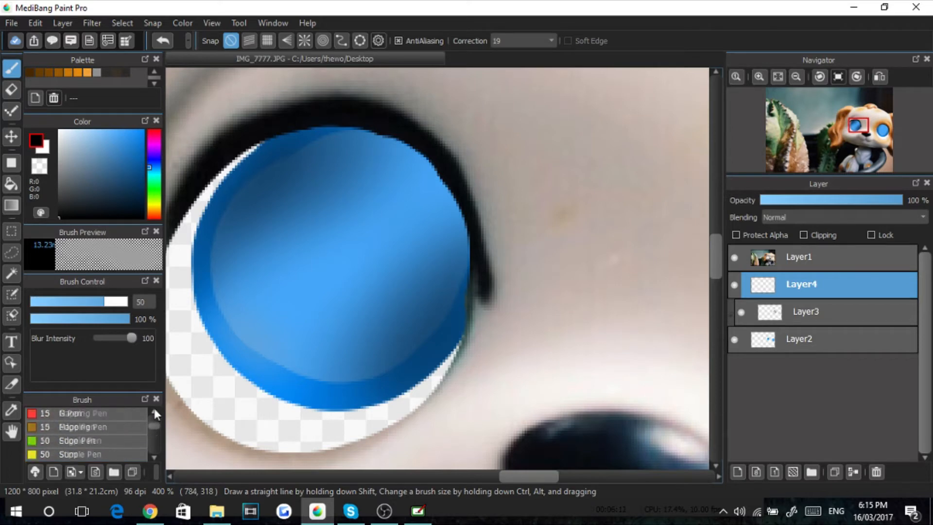
pyautogui.click(101, 430)
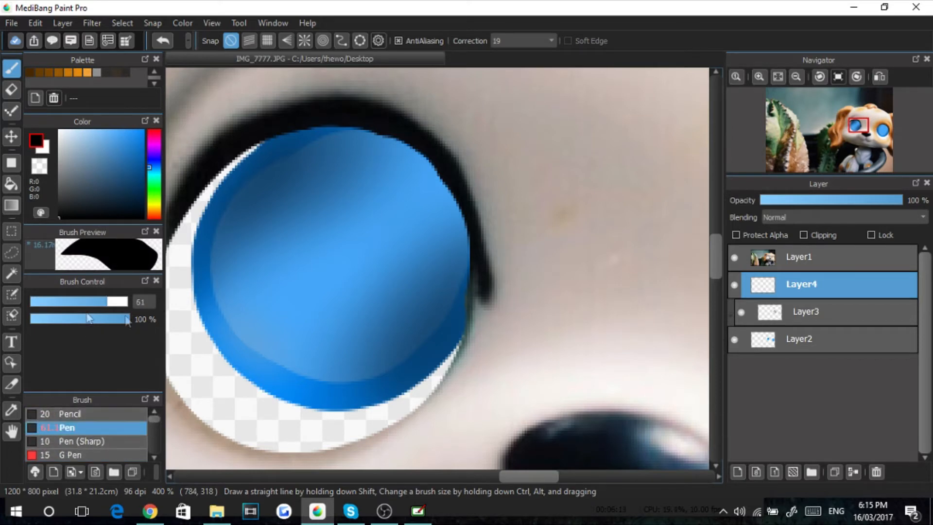
pyautogui.moveTo(106, 303); pyautogui.dragTo(105, 302)
pyautogui.moveTo(377, 213)
pyautogui.mouseDown()
pyautogui.moveTo(342, 227)
pyautogui.moveTo(323, 255)
pyautogui.moveTo(339, 270)
pyautogui.moveTo(385, 251)
pyautogui.moveTo(391, 223)
pyautogui.moveTo(356, 226)
pyautogui.moveTo(328, 245)
pyautogui.moveTo(323, 265)
pyautogui.moveTo(354, 262)
pyautogui.moveTo(365, 218)
pyautogui.moveTo(347, 215)
pyautogui.moveTo(318, 231)
pyautogui.moveTo(308, 259)
pyautogui.moveTo(337, 273)
pyautogui.moveTo(383, 242)
pyautogui.moveTo(383, 215)
pyautogui.moveTo(373, 205)
pyautogui.moveTo(345, 212)
pyautogui.moveTo(318, 240)
pyautogui.mouseUp()
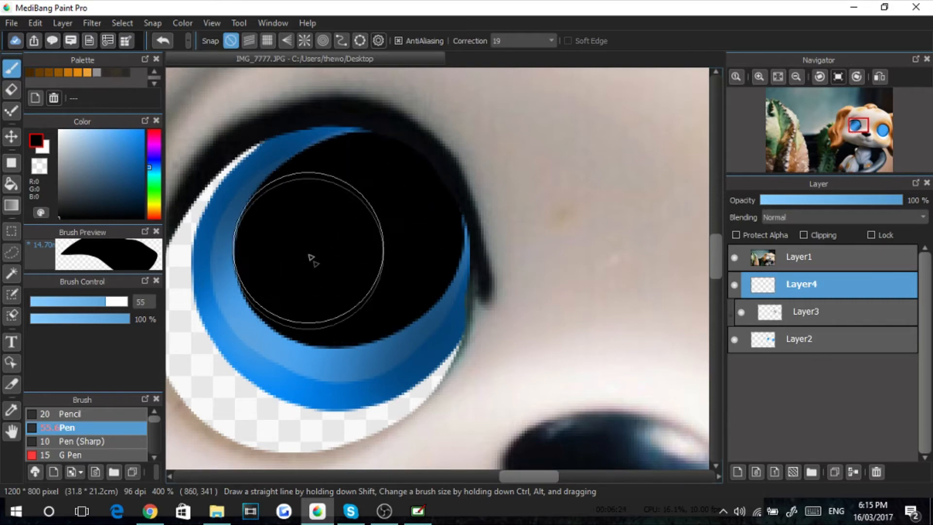
pyautogui.moveTo(395, 227); pyautogui.dragTo(406, 245)
pyautogui.scroll(-5, 340, 257)
pyautogui.scroll(6, 340, 262)
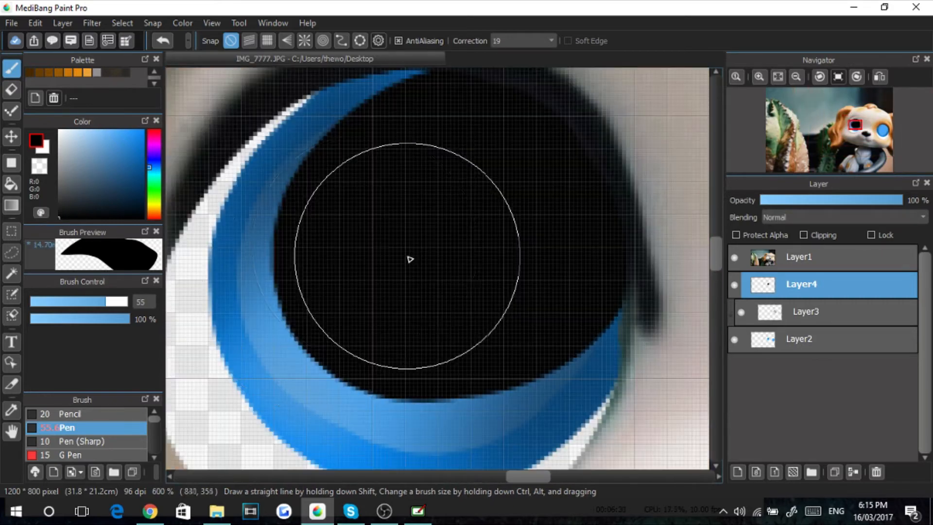
# - Try to paint a black pupil in the right eye with the Pen, and undo the stroke
pyautogui.scroll(-5, 486, 244)
pyautogui.scroll(4, 486, 249)
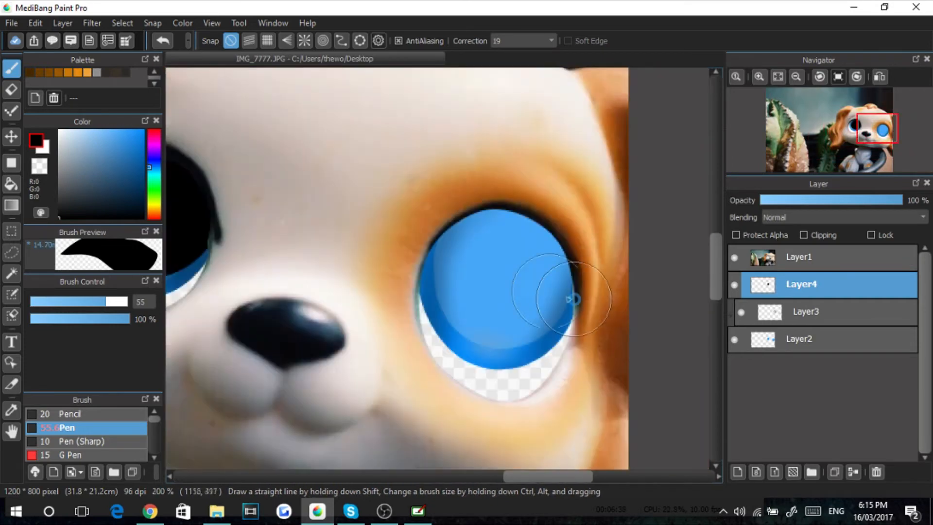
pyautogui.moveTo(439, 209); pyautogui.dragTo(514, 271)
pyautogui.scroll(-4, 515, 271)
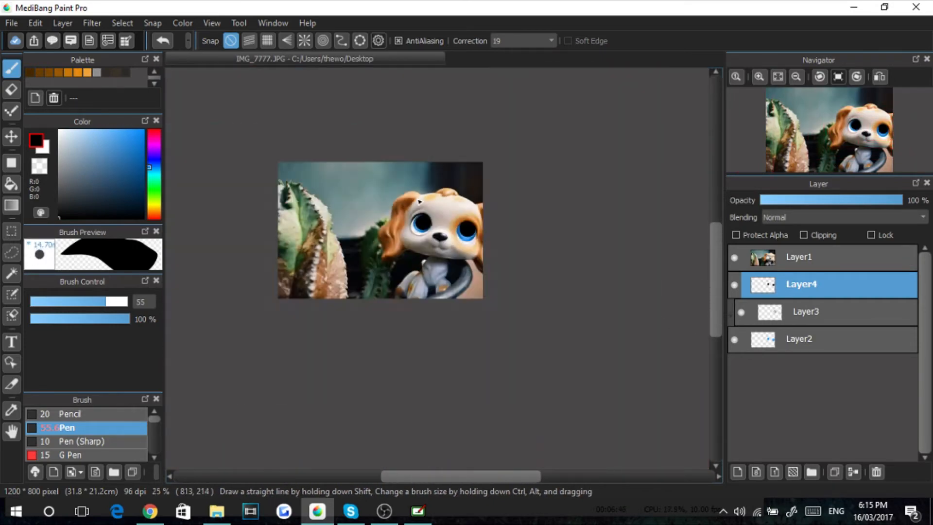
pyautogui.scroll(3, 614, 301)
pyautogui.click(163, 41)
# - Paint the right eye's large black pupil with the size 55 Pen, filling in its uneven lower edge
pyautogui.scroll(1, 606, 249)
pyautogui.moveTo(491, 214)
pyautogui.mouseDown()
pyautogui.moveTo(474, 234)
pyautogui.moveTo(531, 256)
pyautogui.moveTo(467, 250)
pyautogui.moveTo(524, 275)
pyautogui.mouseUp()
pyautogui.scroll(-4, 524, 275)
pyautogui.scroll(4, 520, 191)
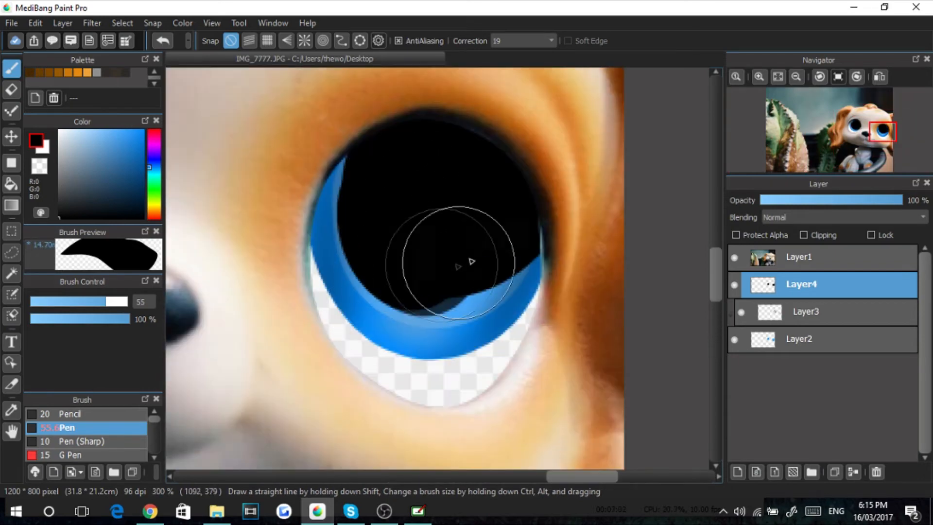
pyautogui.moveTo(442, 264); pyautogui.dragTo(485, 263)
pyautogui.scroll(-5, 435, 189)
pyautogui.scroll(6, 356, 254)
# - Paint a large round white highlight (R255 G255 B255) on the left eye's pupil with the Pen at size 24
pyautogui.moveTo(62, 135); pyautogui.dragTo(54, 103)
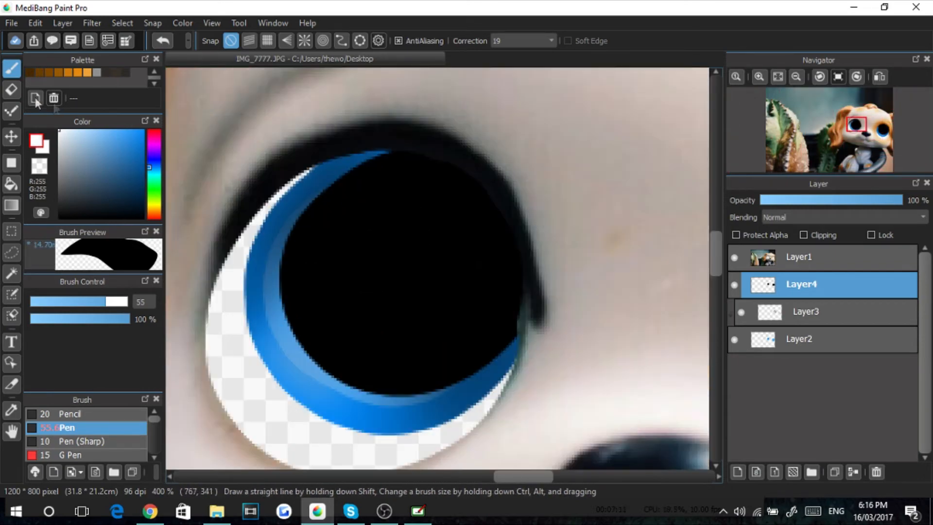
pyautogui.scroll(-4, 418, 282)
pyautogui.scroll(4, 399, 258)
pyautogui.click(77, 301)
pyautogui.moveTo(524, 243); pyautogui.dragTo(538, 266)
pyautogui.scroll(-4, 471, 335)
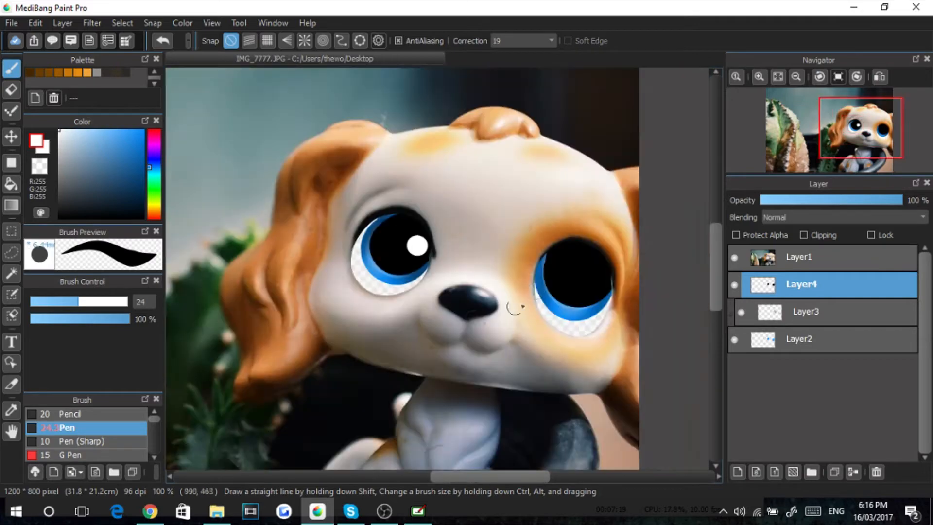
# - Paint a matching large round white highlight on the right eye's pupil
pyautogui.scroll(5, 583, 271)
pyautogui.click(588, 266)
pyautogui.scroll(-4, 588, 267)
pyautogui.scroll(5, 382, 296)
pyautogui.scroll(2, 376, 305)
pyautogui.click(161, 41)
pyautogui.moveTo(446, 192)
pyautogui.mouseDown()
pyautogui.moveTo(457, 232)
pyautogui.moveTo(452, 209)
pyautogui.mouseUp()
pyautogui.scroll(-5, 459, 182)
pyautogui.scroll(4, 354, 168)
# - Add a small white highlight dot on the left edge of each pupil with the Pen at size 15
pyautogui.click(58, 303)
pyautogui.click(347, 154)
pyautogui.scroll(-4, 358, 172)
pyautogui.scroll(3, 575, 217)
pyautogui.scroll(-6, 456, 187)
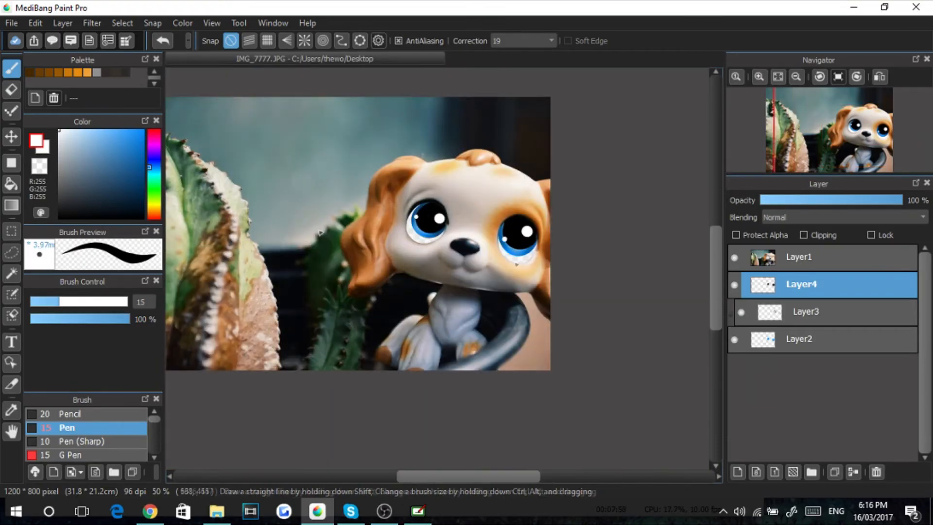
# - Examine the pupils and highlights of both eyes up close and in the whole picture
pyautogui.scroll(3, 340, 224)
pyautogui.scroll(-3, 344, 221)
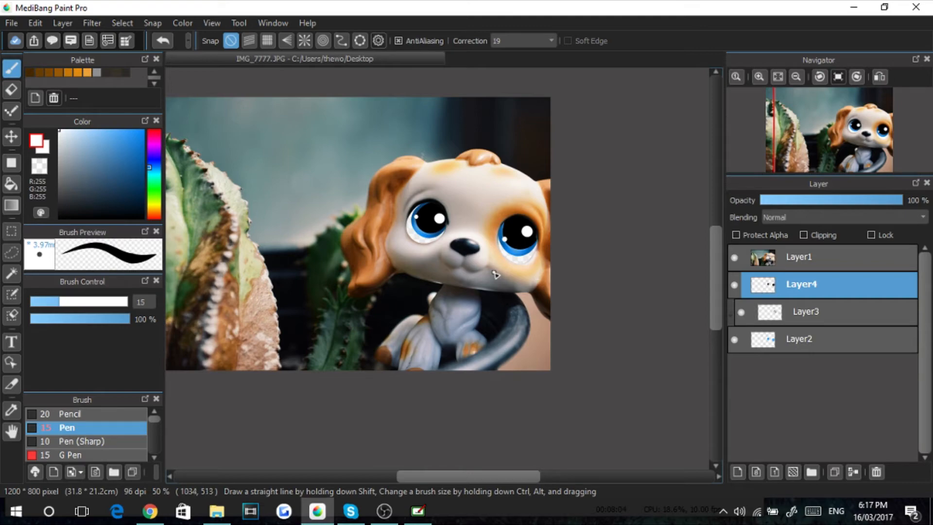
pyautogui.scroll(1, 556, 221)
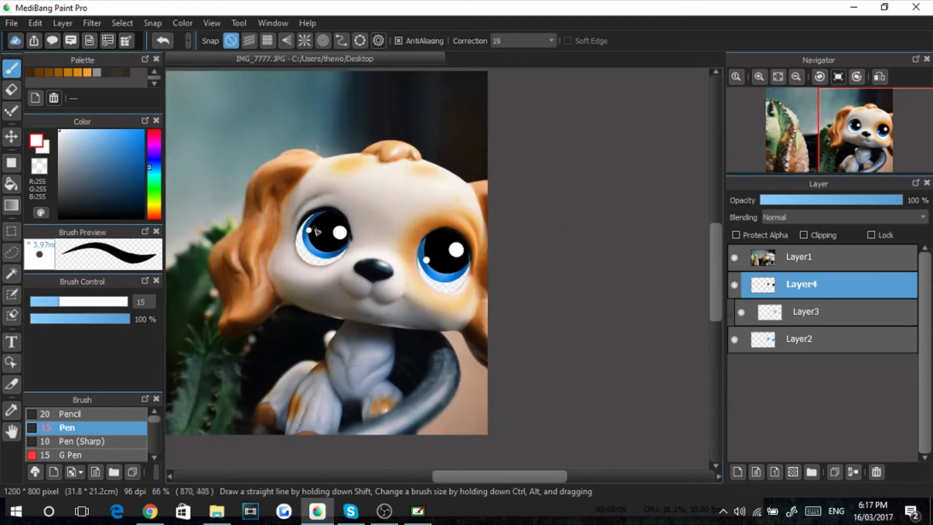
pyautogui.scroll(2, 316, 232)
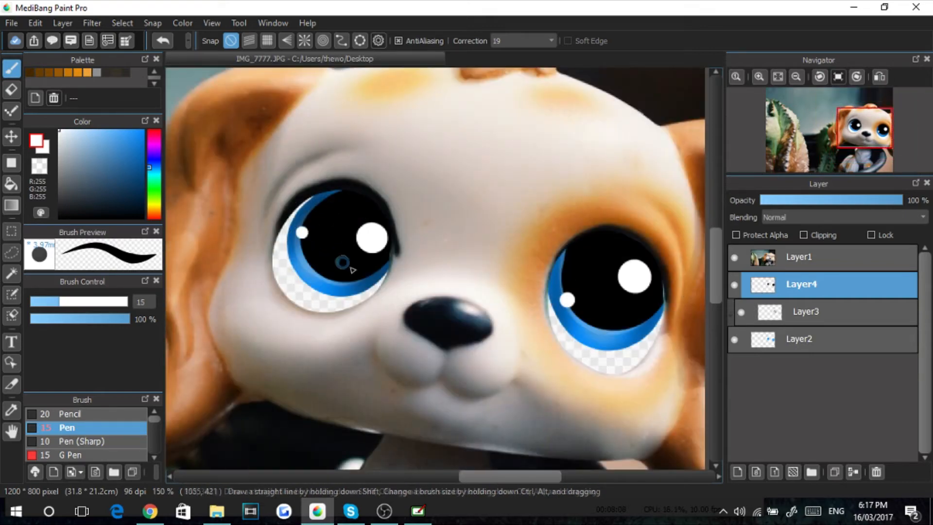
pyautogui.scroll(-1, 345, 265)
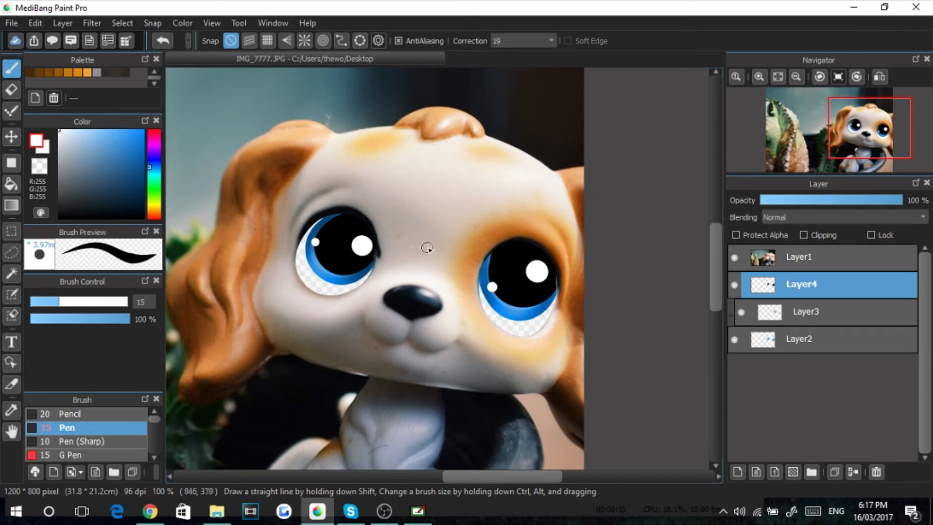
pyautogui.scroll(-2, 427, 248)
pyautogui.scroll(1, 430, 248)
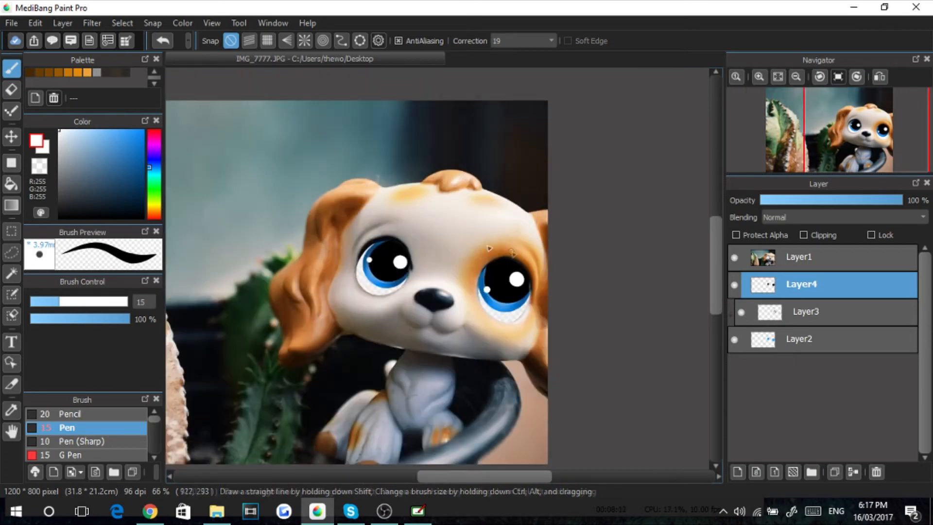
pyautogui.scroll(-1, 331, 261)
pyautogui.scroll(1, 461, 285)
# - Add another layer above the pupils and highlights, and set the Pen to black at size 30
pyautogui.click(735, 474)
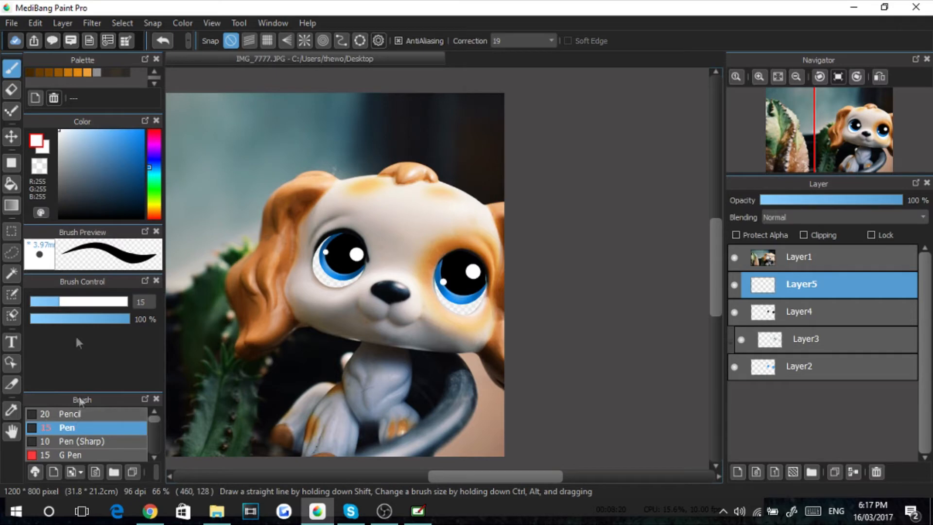
pyautogui.moveTo(74, 302); pyautogui.dragTo(86, 308)
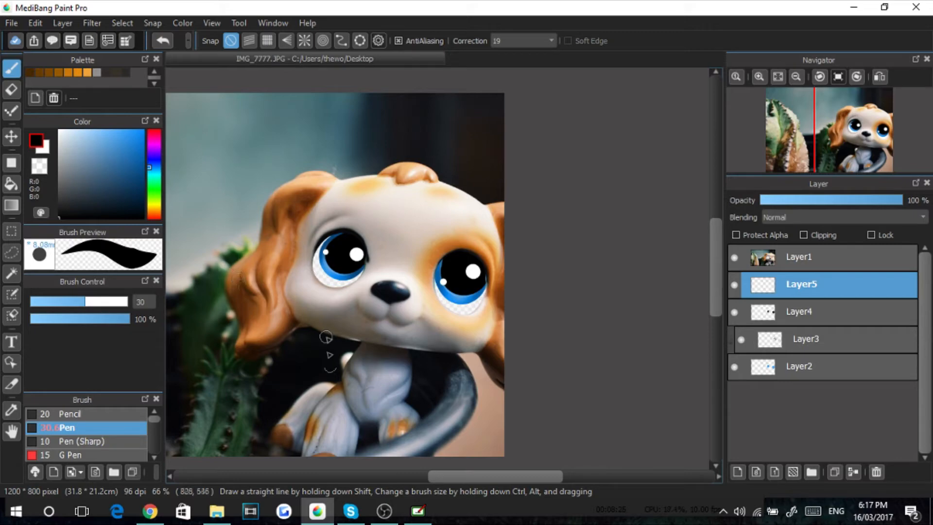
pyautogui.scroll(2, 389, 272)
pyautogui.scroll(-3, 495, 260)
pyautogui.scroll(2, 422, 253)
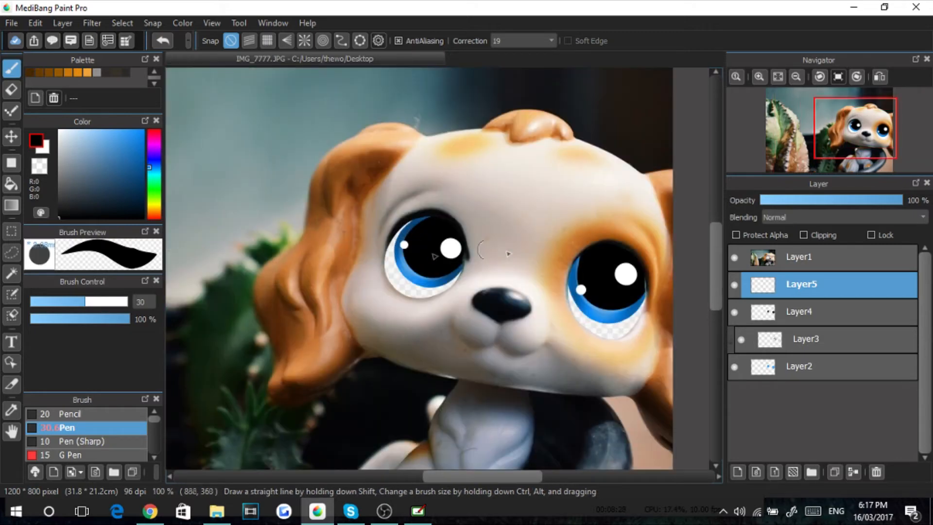
pyautogui.scroll(-1, 448, 271)
pyautogui.scroll(2, 379, 272)
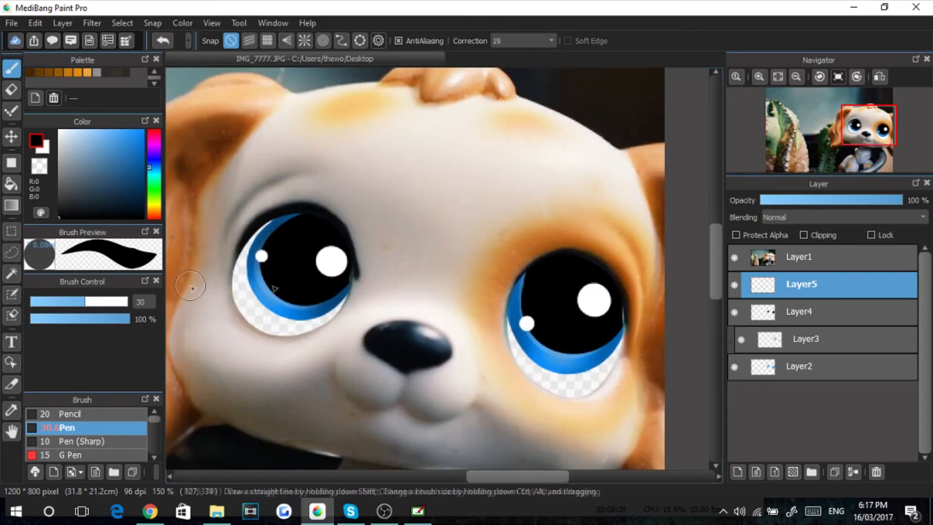
pyautogui.scroll(-1, 416, 312)
pyautogui.scroll(1, 486, 219)
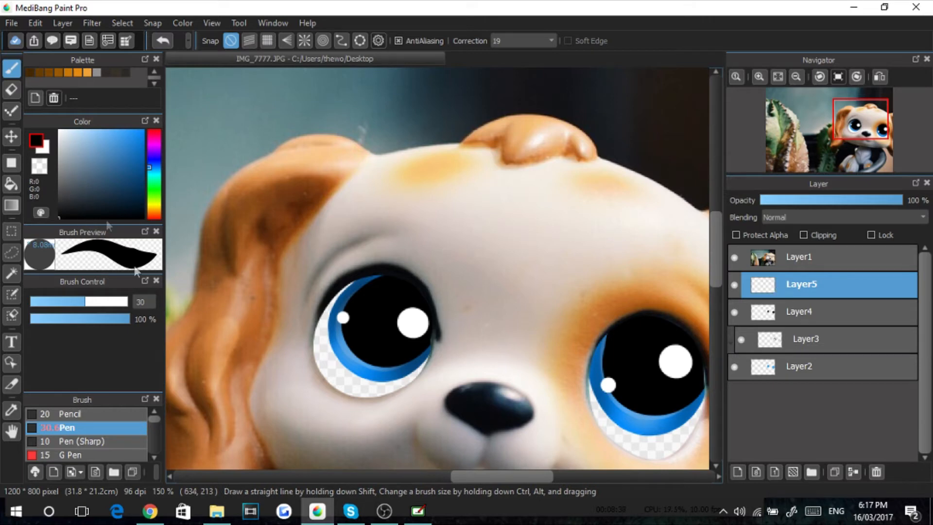
# - Paint a thick dark navy (R2 G0 B22) ring around the inside rim of both eyes with the Pen at size 50
pyautogui.moveTo(150, 180); pyautogui.dragTo(151, 162)
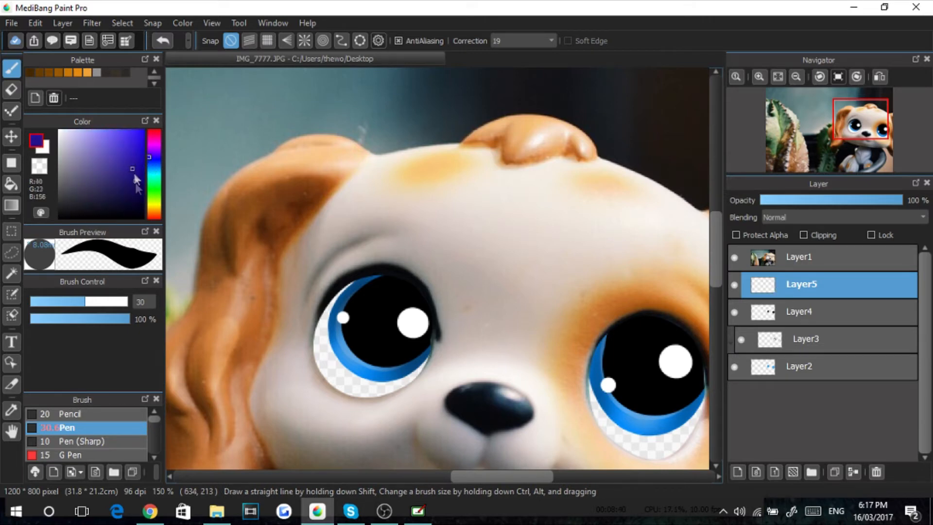
pyautogui.moveTo(138, 203); pyautogui.dragTo(142, 208)
pyautogui.click(142, 212)
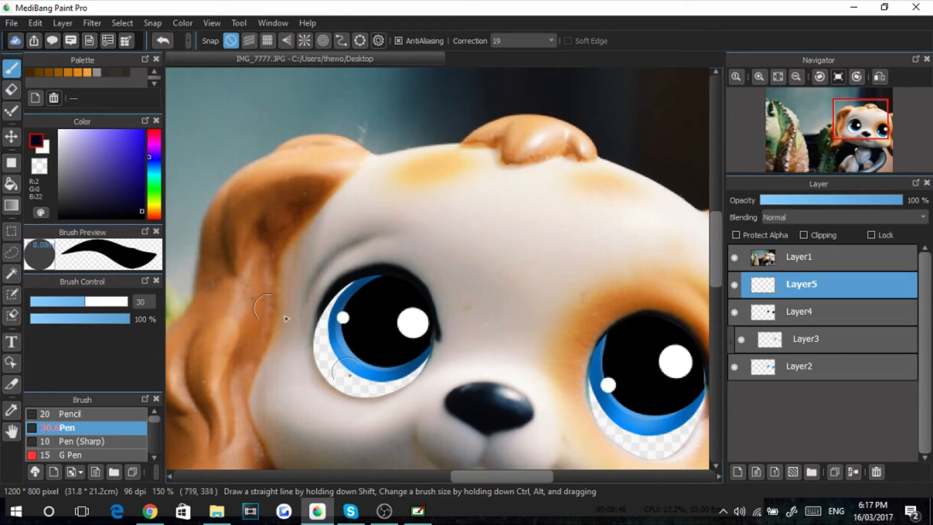
pyautogui.moveTo(113, 298); pyautogui.dragTo(102, 309)
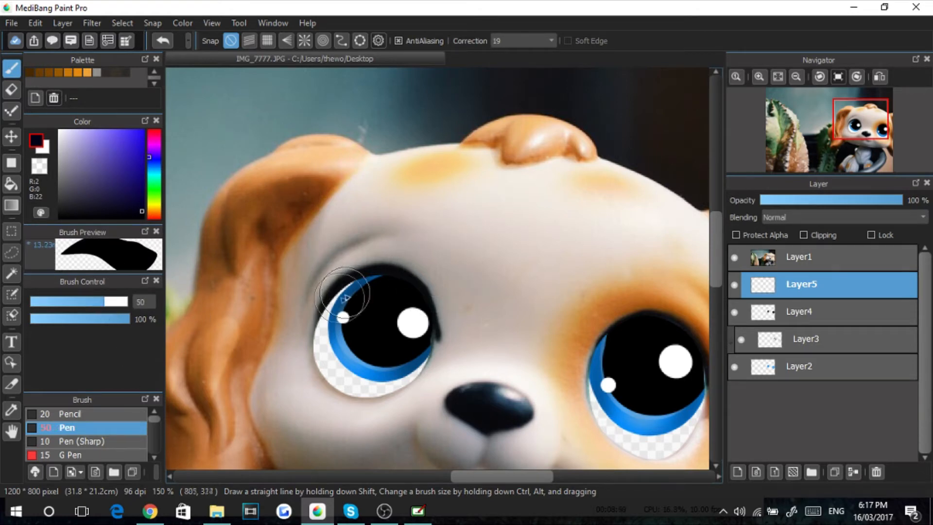
pyautogui.moveTo(389, 287)
pyautogui.mouseDown()
pyautogui.moveTo(338, 292)
pyautogui.moveTo(321, 311)
pyautogui.moveTo(318, 364)
pyautogui.moveTo(359, 406)
pyautogui.moveTo(390, 403)
pyautogui.moveTo(431, 352)
pyautogui.moveTo(410, 277)
pyautogui.mouseUp()
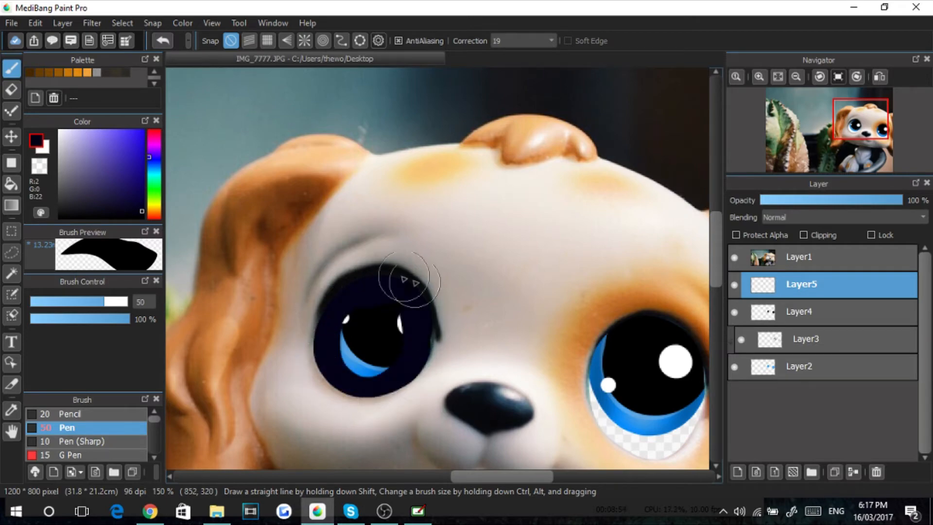
pyautogui.scroll(-1, 559, 327)
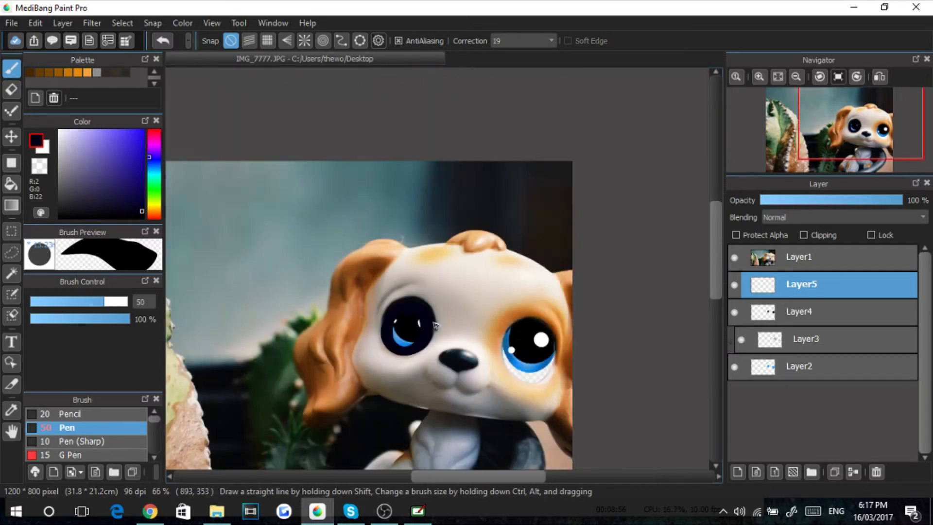
pyautogui.moveTo(525, 276)
pyautogui.mouseDown()
pyautogui.moveTo(456, 292)
pyautogui.moveTo(446, 344)
pyautogui.moveTo(487, 410)
pyautogui.moveTo(520, 420)
pyautogui.moveTo(575, 394)
pyautogui.moveTo(588, 352)
pyautogui.moveTo(558, 292)
pyautogui.moveTo(529, 267)
pyautogui.mouseUp()
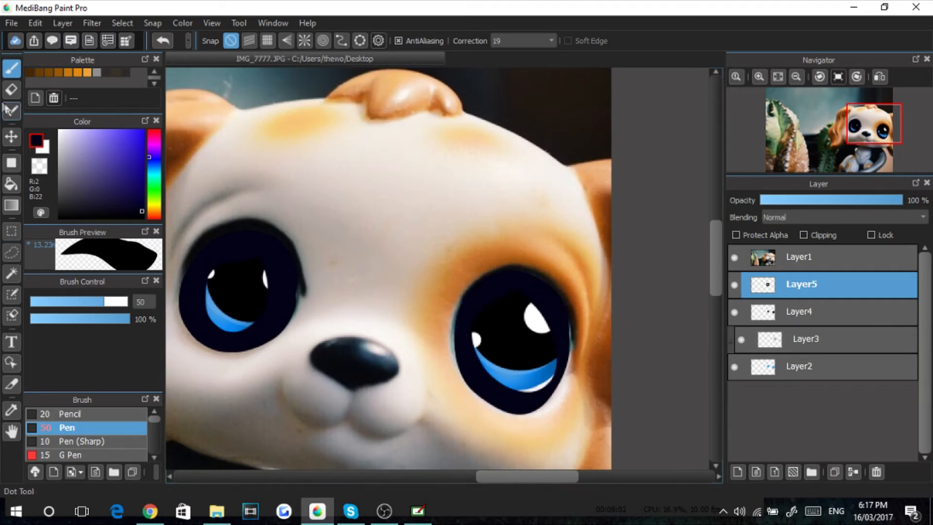
# - Thin the inner edges of the navy rings with the Eraser at size 25 to uncover more of both eyes
pyautogui.click(11, 89)
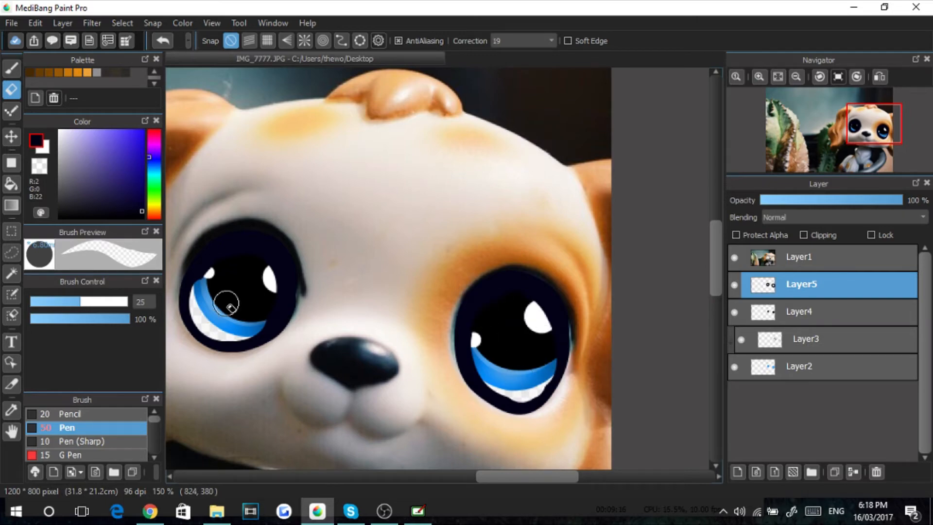
pyautogui.scroll(-3, 350, 255)
pyautogui.scroll(-1, 331, 276)
pyautogui.scroll(3, 292, 246)
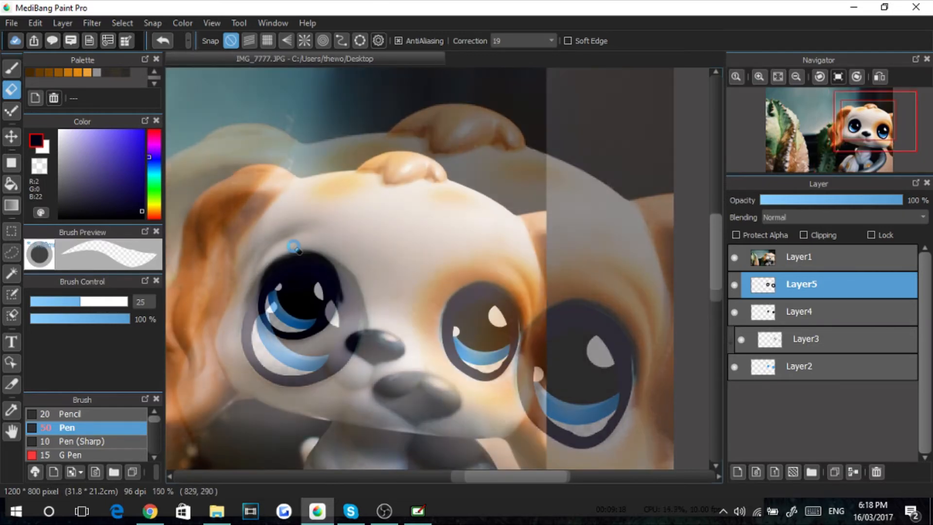
pyautogui.scroll(-2, 325, 308)
pyautogui.scroll(2, 333, 372)
# - Soften the navy ring around the eye on the picture's left side with the Blur brush at size 77
pyautogui.scroll(-5, 71, 432)
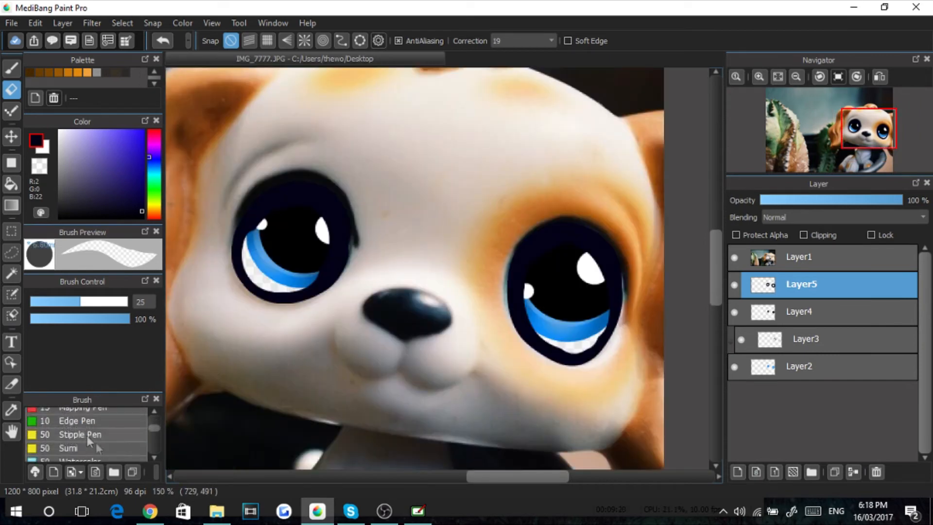
pyautogui.scroll(-2, 78, 440)
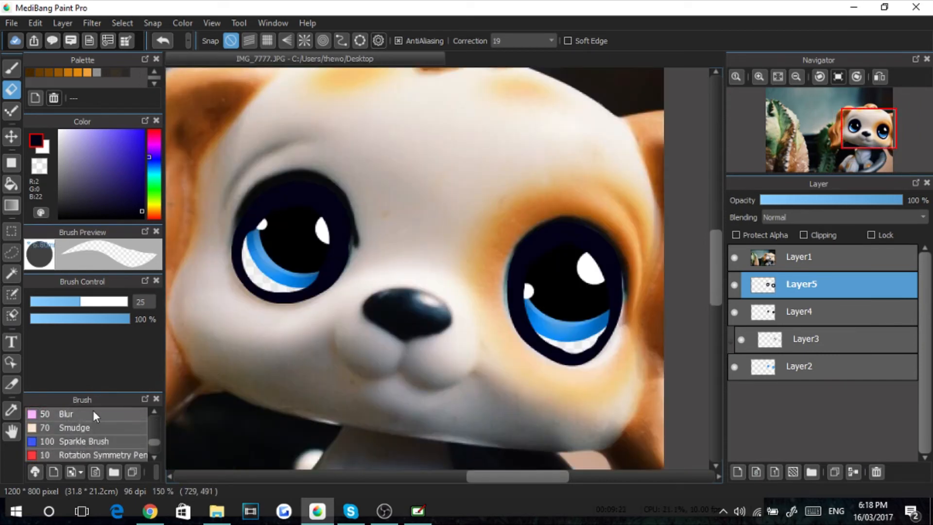
pyautogui.click(101, 305)
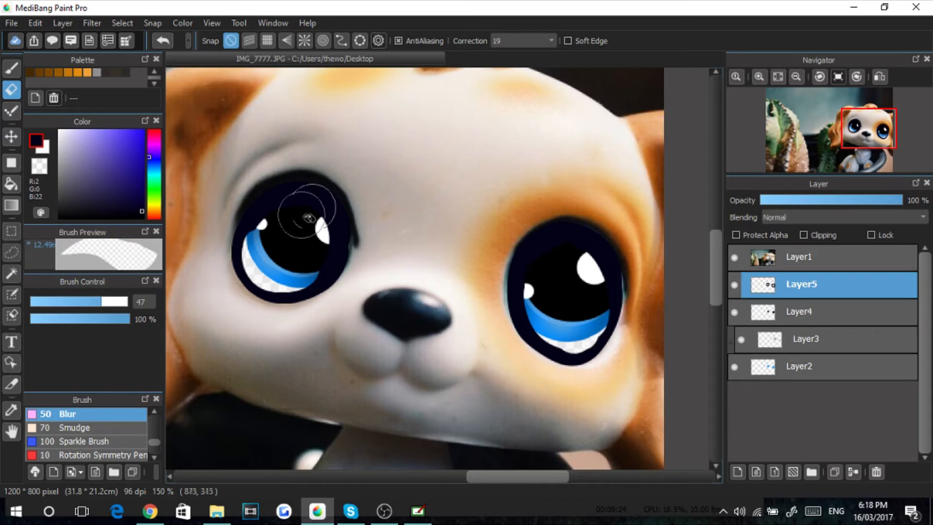
pyautogui.moveTo(296, 184); pyautogui.dragTo(254, 208)
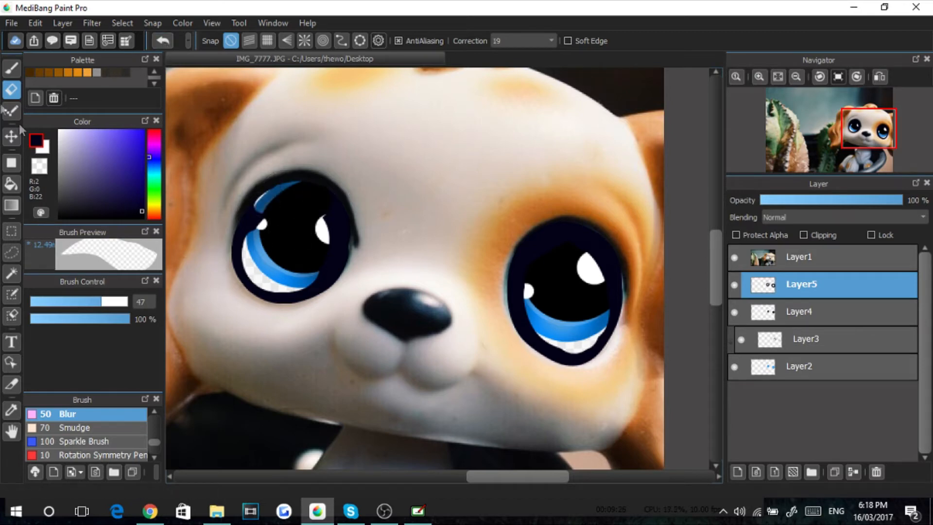
pyautogui.click(15, 72)
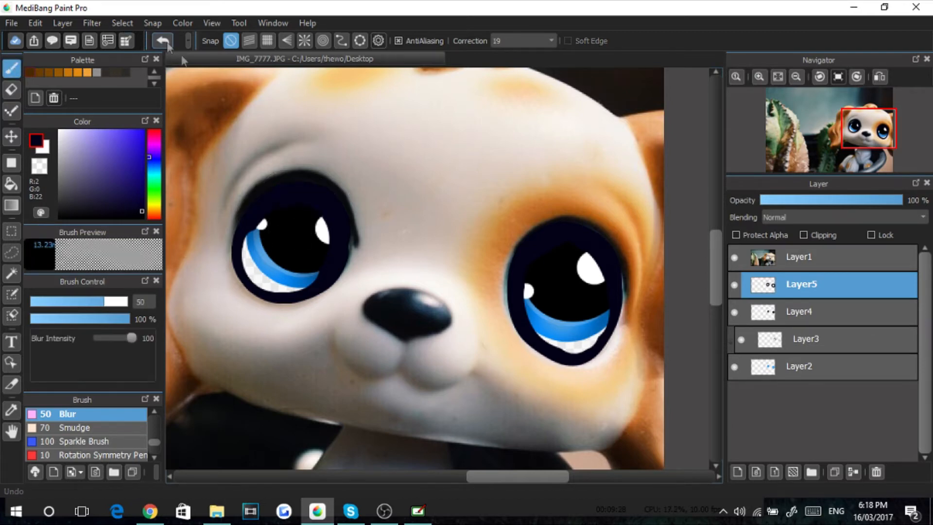
pyautogui.click(124, 302)
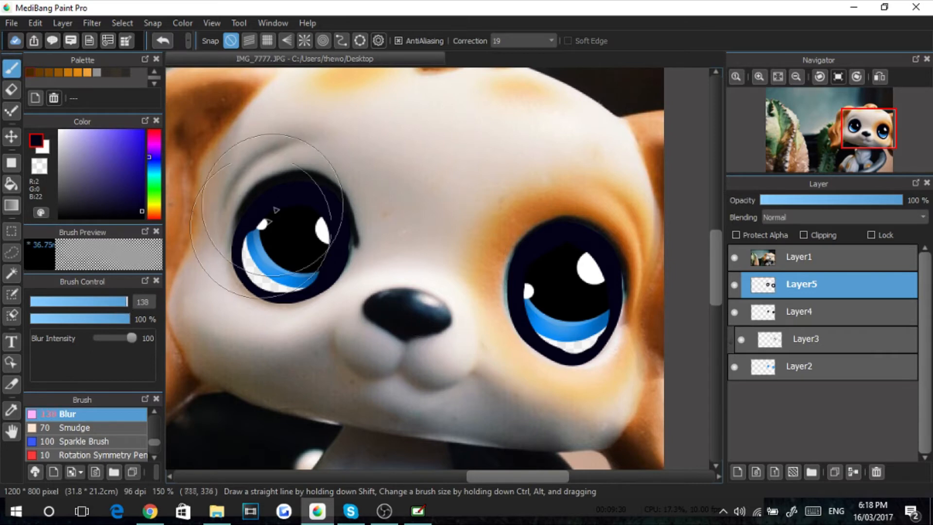
pyautogui.click(111, 302)
pyautogui.moveTo(257, 222)
pyautogui.mouseDown()
pyautogui.moveTo(277, 206)
pyautogui.moveTo(229, 272)
pyautogui.moveTo(296, 240)
pyautogui.moveTo(276, 202)
pyautogui.moveTo(301, 262)
pyautogui.moveTo(323, 229)
pyautogui.moveTo(291, 292)
pyautogui.moveTo(297, 205)
pyautogui.moveTo(243, 208)
pyautogui.moveTo(313, 226)
pyautogui.moveTo(250, 278)
pyautogui.moveTo(256, 264)
pyautogui.moveTo(250, 292)
pyautogui.moveTo(301, 291)
pyautogui.moveTo(259, 213)
pyautogui.mouseUp()
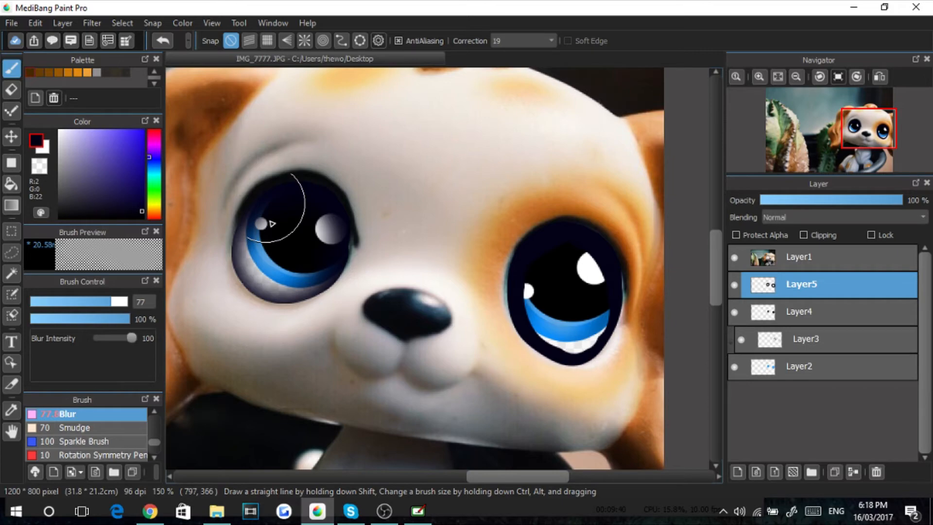
# - Blur the navy ring of the other eye, nearer the picture's right edge, with the brush at size 77
pyautogui.scroll(-3, 521, 284)
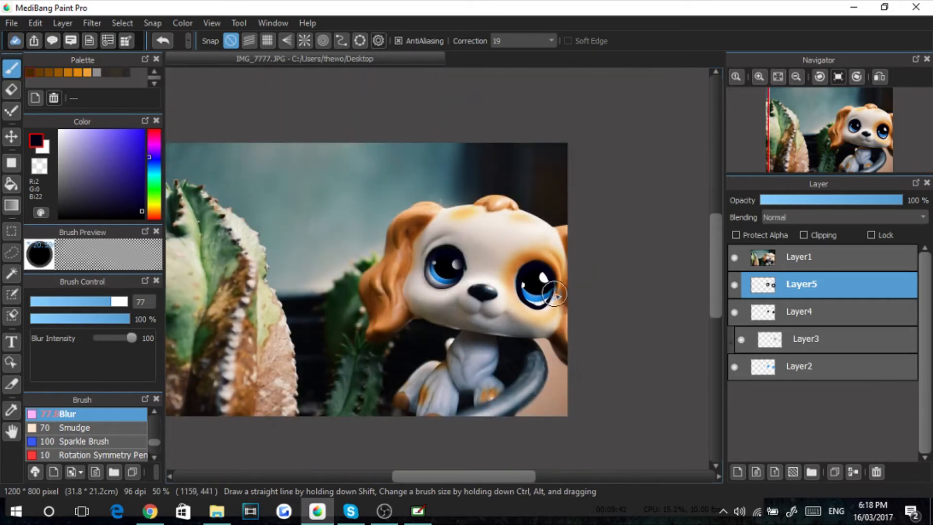
pyautogui.scroll(3, 553, 293)
pyautogui.moveTo(456, 302)
pyautogui.mouseDown()
pyautogui.moveTo(493, 291)
pyautogui.moveTo(479, 250)
pyautogui.moveTo(499, 302)
pyautogui.moveTo(488, 228)
pyautogui.moveTo(484, 304)
pyautogui.moveTo(534, 296)
pyautogui.moveTo(491, 332)
pyautogui.moveTo(536, 314)
pyautogui.moveTo(529, 292)
pyautogui.moveTo(466, 265)
pyautogui.moveTo(490, 252)
pyautogui.moveTo(464, 248)
pyautogui.moveTo(474, 246)
pyautogui.moveTo(461, 306)
pyautogui.moveTo(522, 280)
pyautogui.moveTo(503, 276)
pyautogui.mouseUp()
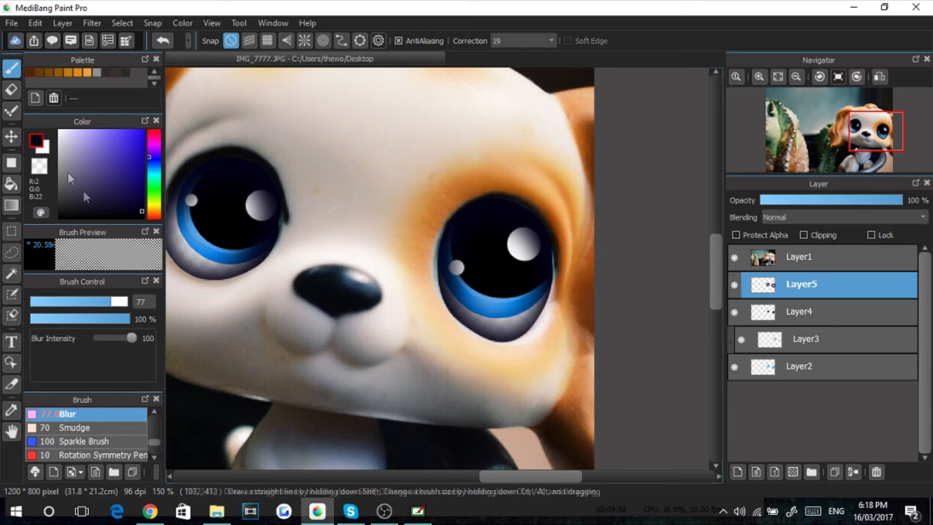
# - Examine the blurred rings of both eyes up close and in the whole picture
pyautogui.moveTo(155, 171); pyautogui.dragTo(156, 205)
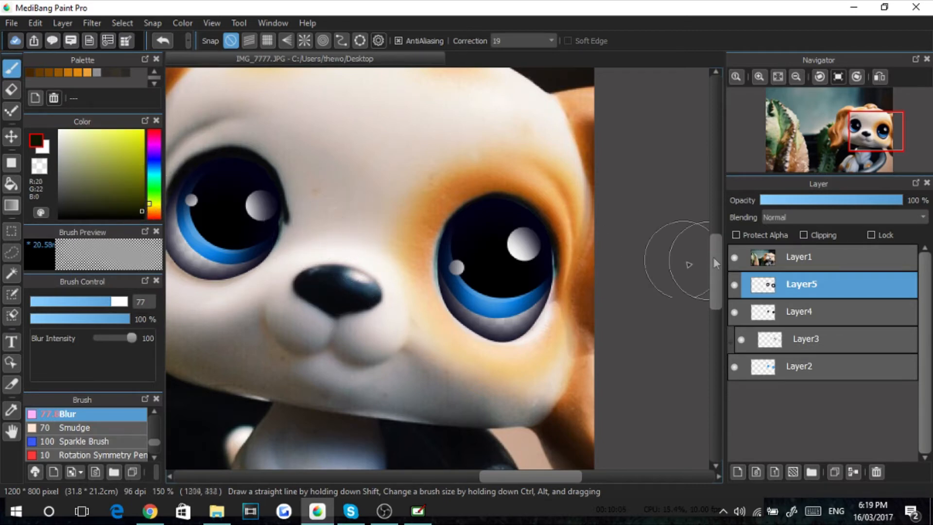
pyautogui.scroll(-3, 408, 219)
pyautogui.scroll(-2, 409, 219)
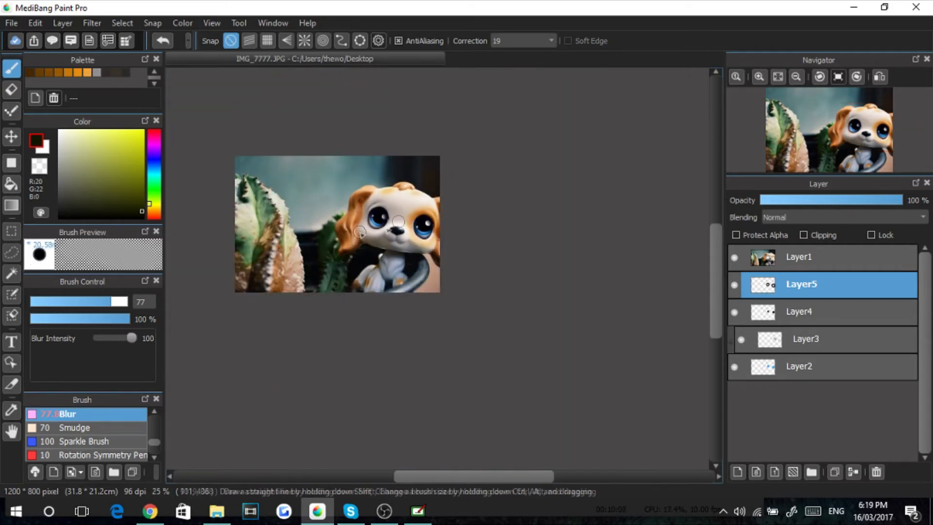
pyautogui.scroll(4, 421, 237)
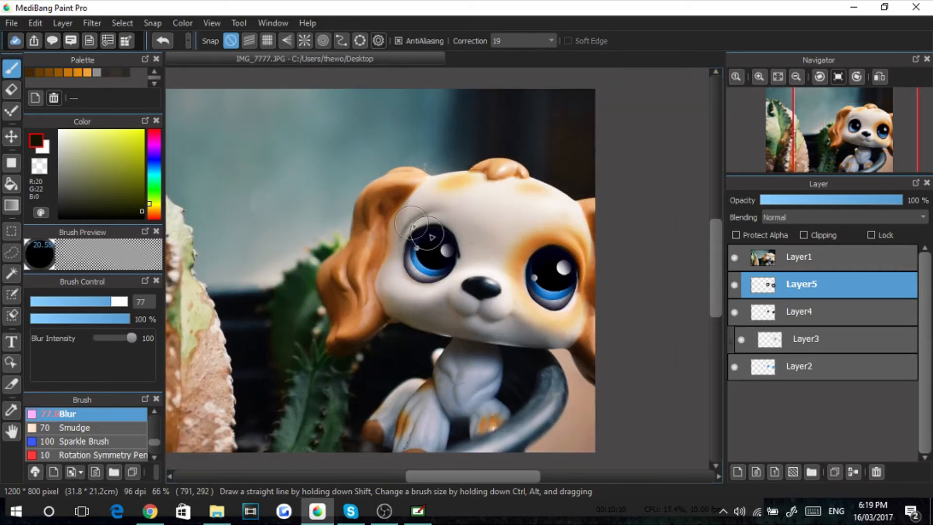
pyautogui.scroll(-3, 408, 240)
pyautogui.scroll(2, 394, 242)
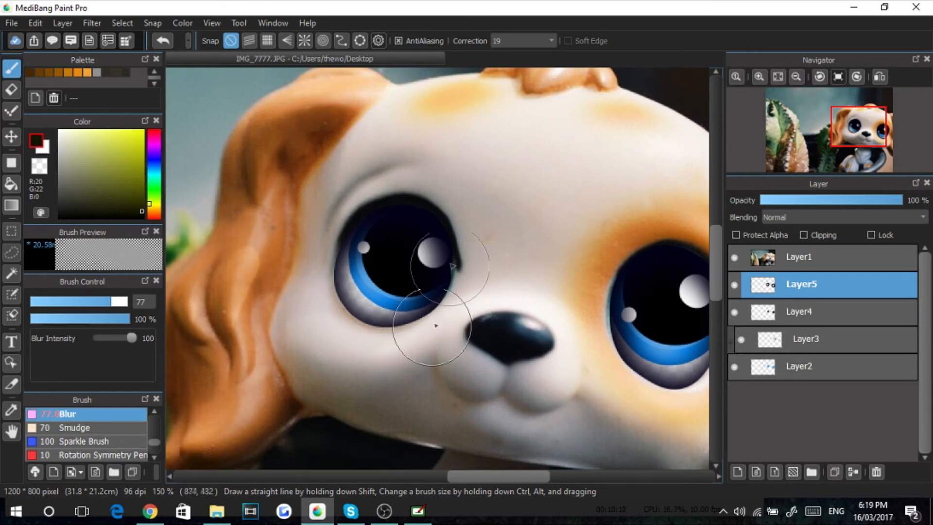
pyautogui.scroll(-4, 426, 229)
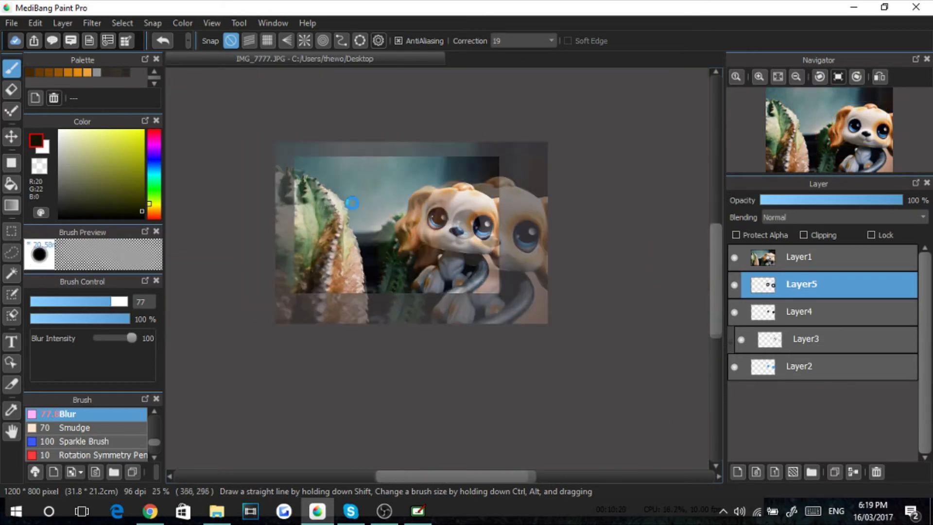
pyautogui.scroll(2, 389, 254)
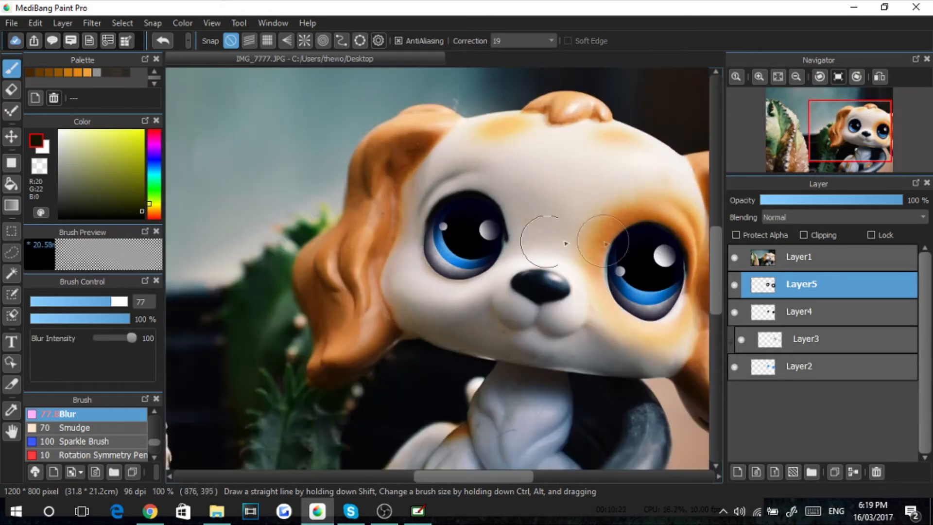
pyautogui.scroll(1, 566, 243)
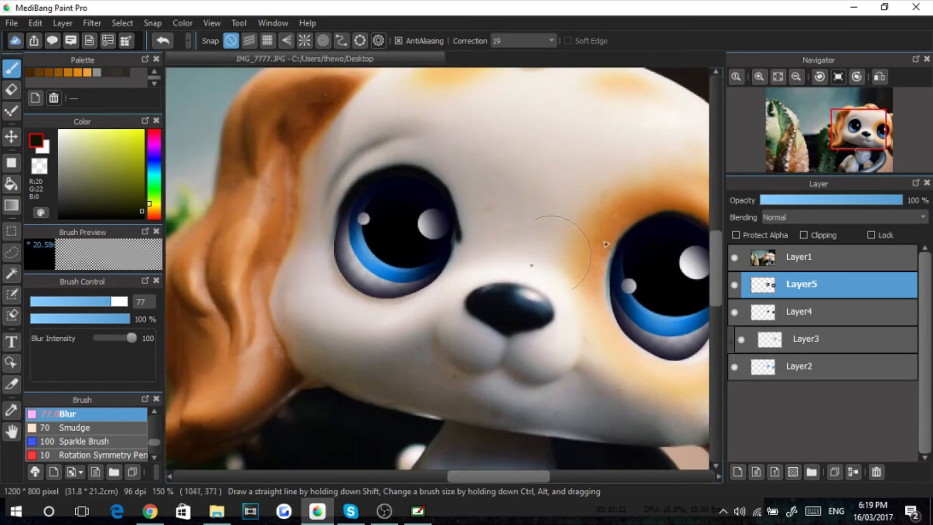
# - Lower the opacity of the blurred ring layer, Layer5, to 69%
pyautogui.click(861, 198)
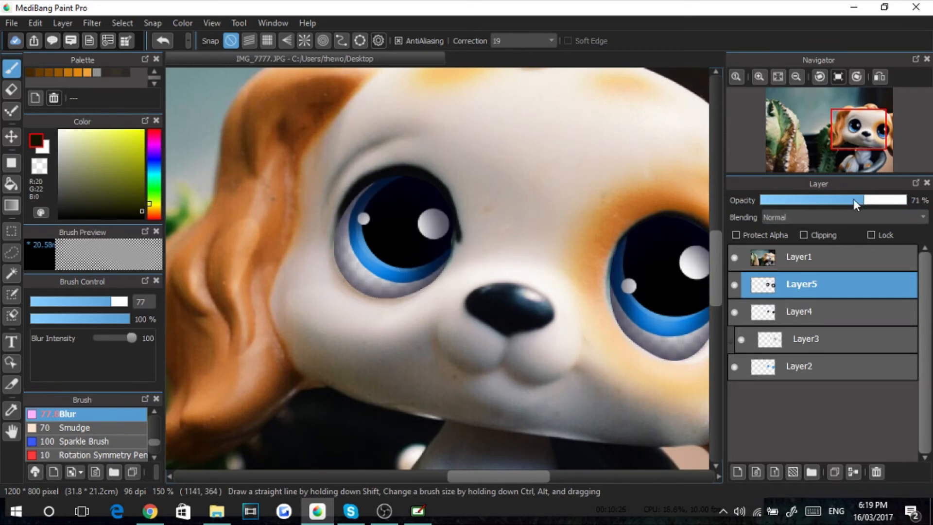
pyautogui.click(860, 199)
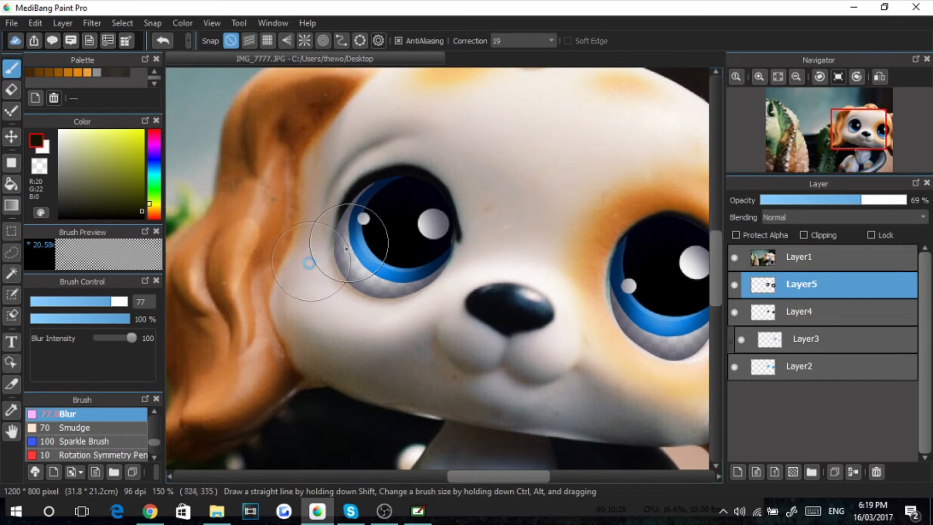
pyautogui.scroll(-3, 345, 248)
pyautogui.scroll(4, 369, 256)
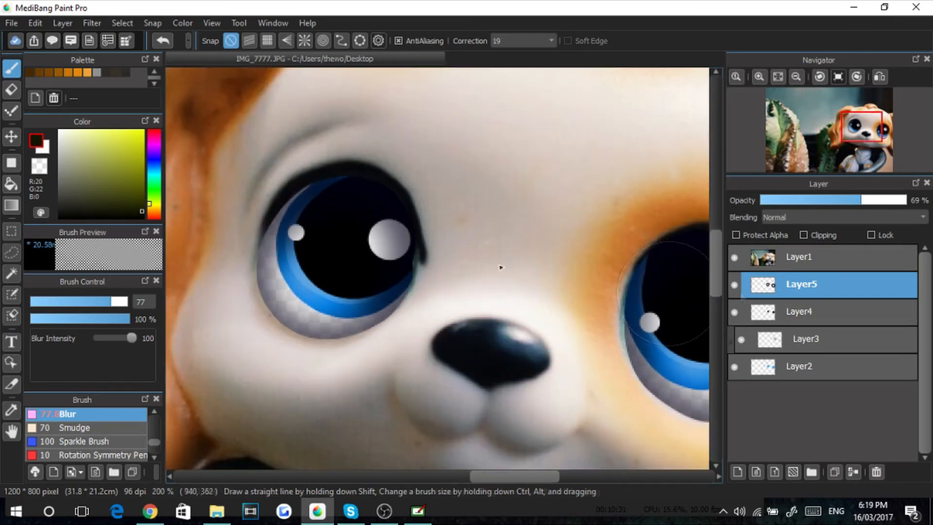
pyautogui.click(801, 311)
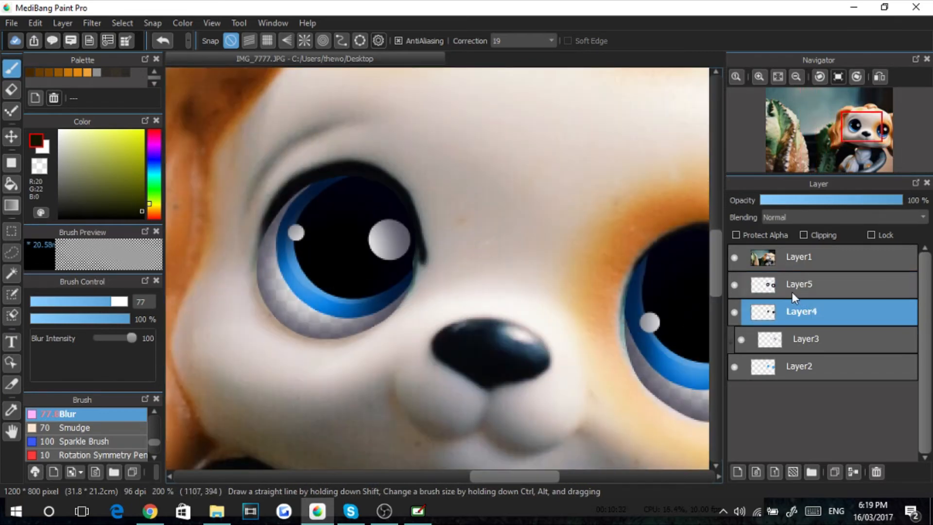
pyautogui.click(791, 287)
# - Check how the lighter eye shading looks in the full photo and at close range
pyautogui.scroll(-4, 384, 307)
pyautogui.scroll(-1, 385, 306)
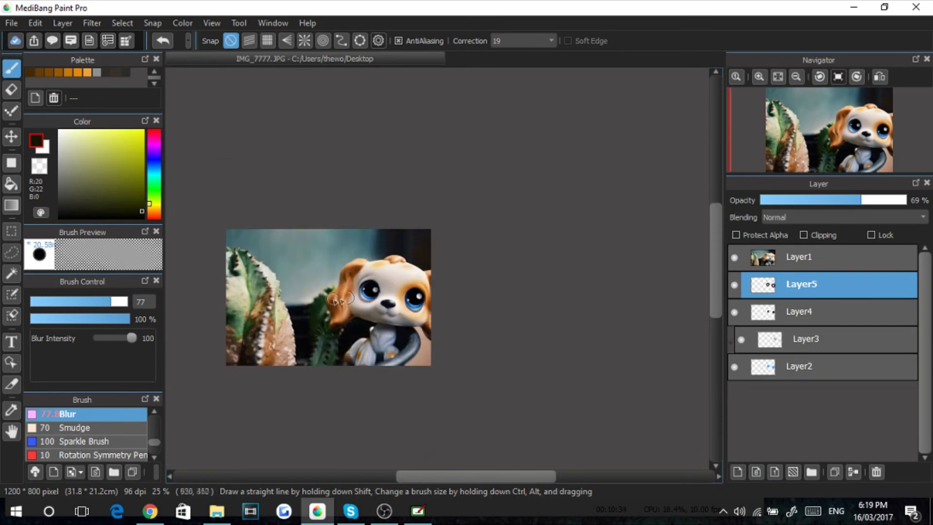
pyautogui.scroll(2, 496, 290)
pyautogui.scroll(-3, 495, 290)
pyautogui.scroll(3, 491, 291)
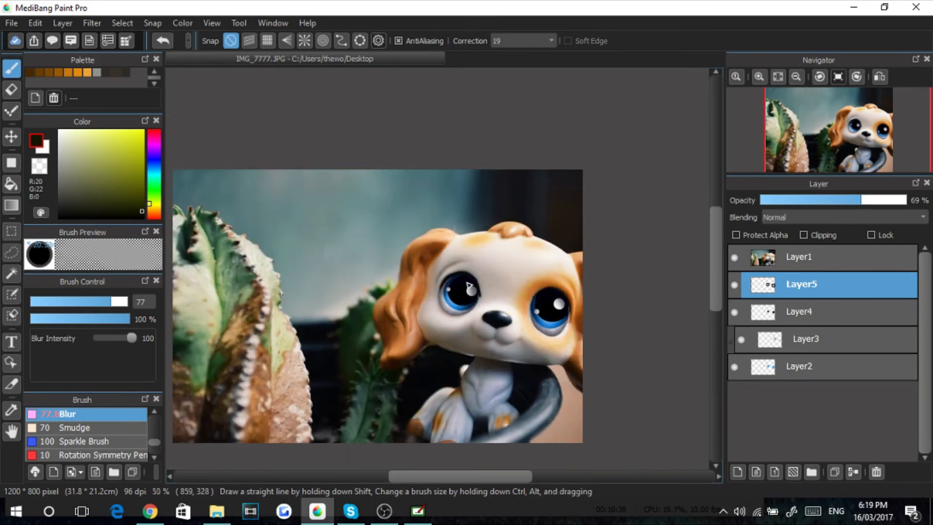
pyautogui.scroll(-2, 310, 323)
pyautogui.scroll(4, 505, 311)
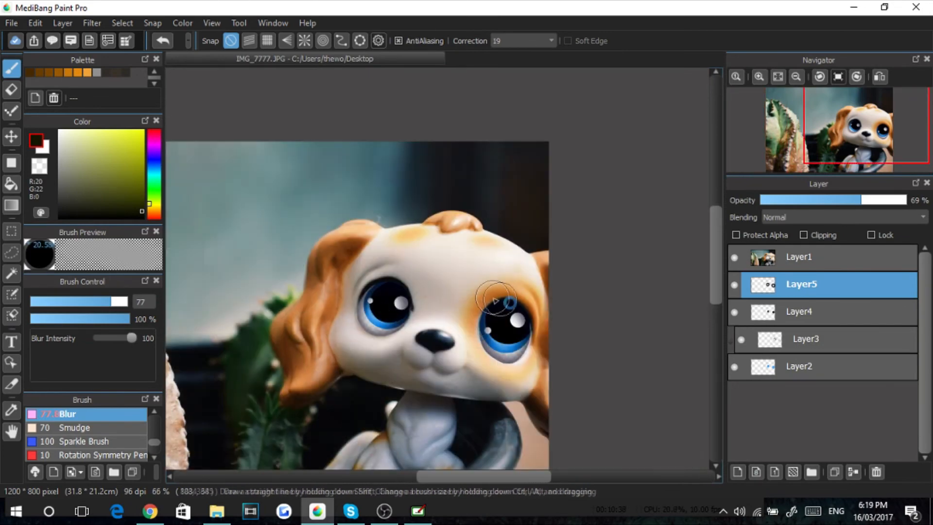
pyautogui.scroll(-3, 508, 245)
pyautogui.scroll(2, 506, 243)
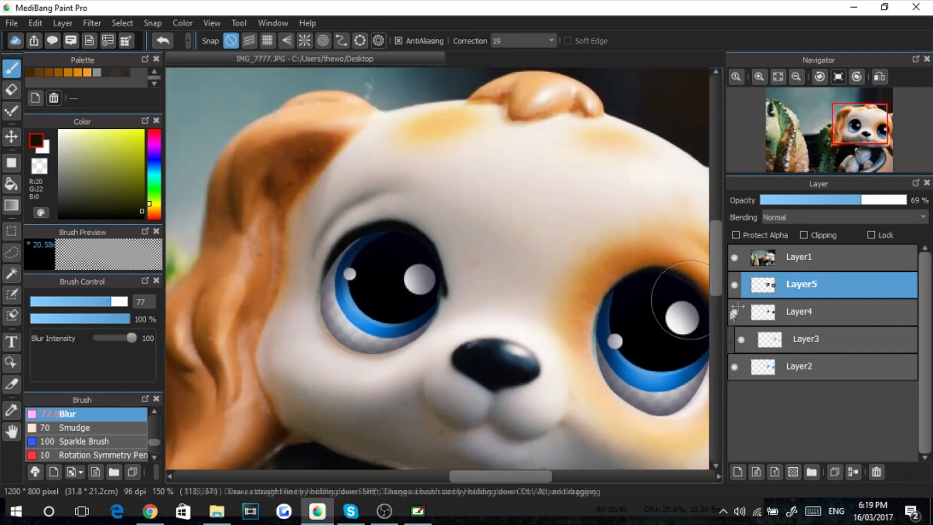
# - Add a layer beneath Layer2 and fill the see-through eye whites with white (R255 G255 B255) using the Pen at size 50
pyautogui.click(832, 364)
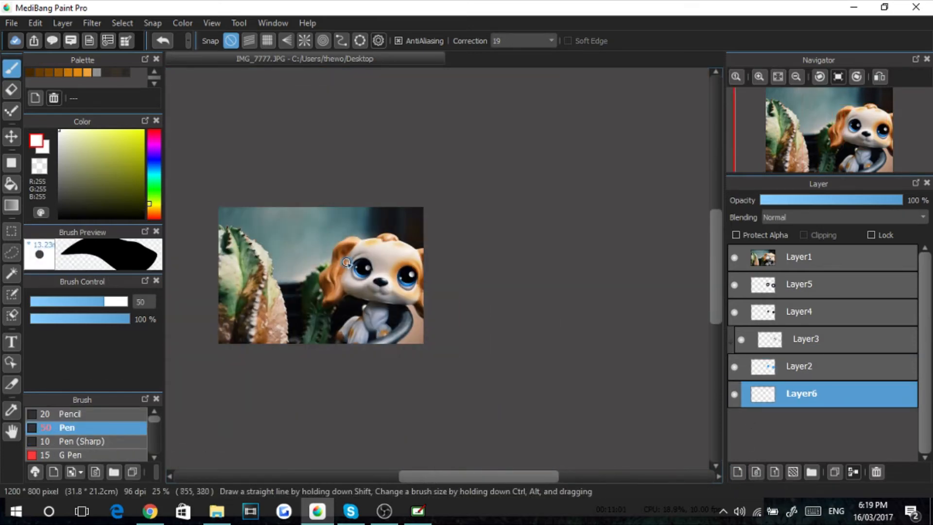
pyautogui.scroll(2, 346, 262)
pyautogui.scroll(-1, 414, 282)
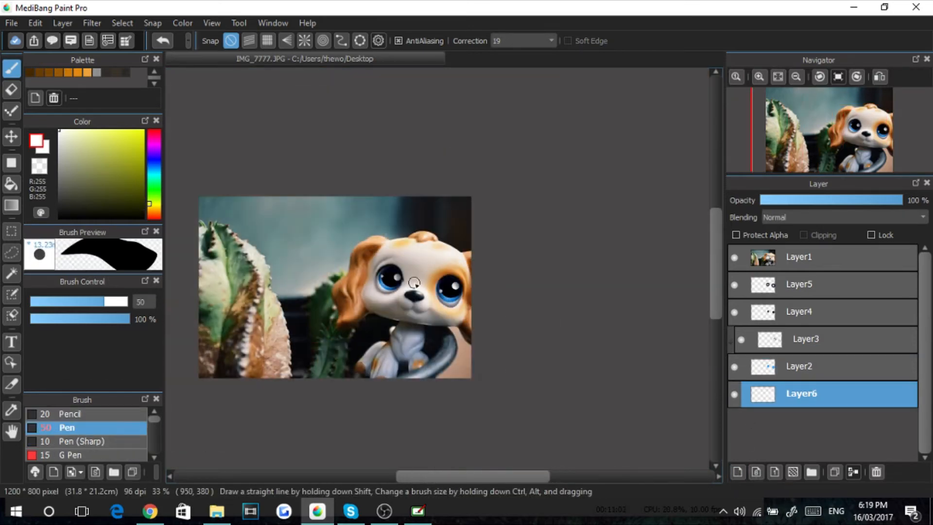
pyautogui.scroll(3, 347, 281)
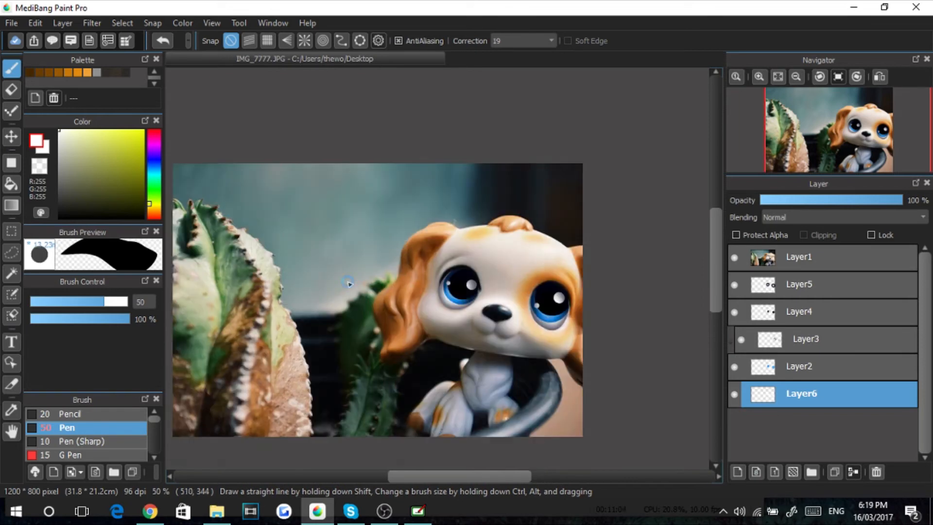
pyautogui.scroll(-1, 347, 281)
# - Add a new layer directly above Layer4, below the ring layer, and set its blending mode to Add
pyautogui.click(801, 311)
pyautogui.click(803, 288)
pyautogui.click(800, 314)
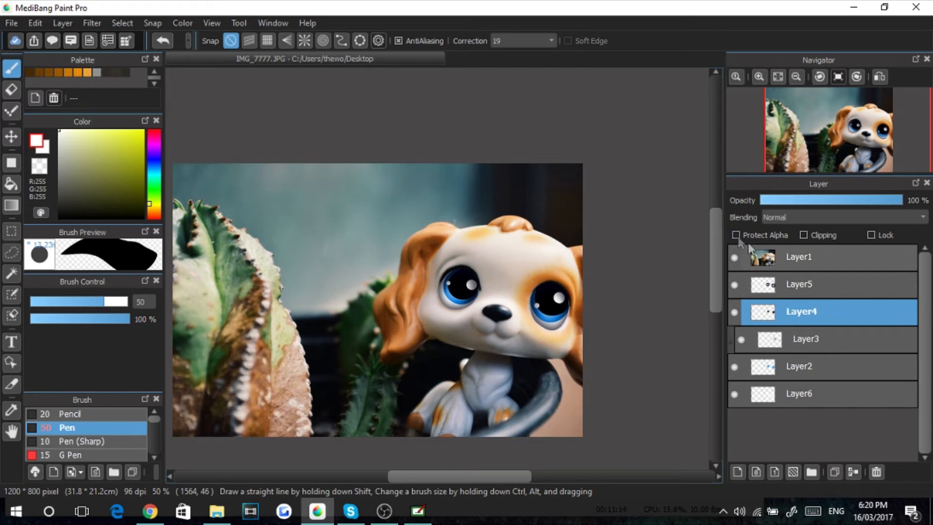
pyautogui.click(804, 292)
pyautogui.click(797, 308)
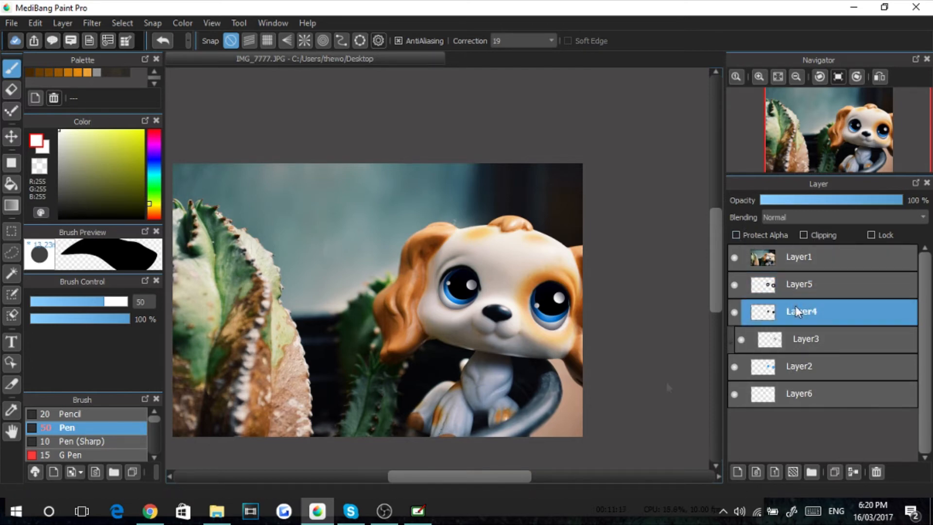
pyautogui.click(738, 471)
pyautogui.click(801, 217)
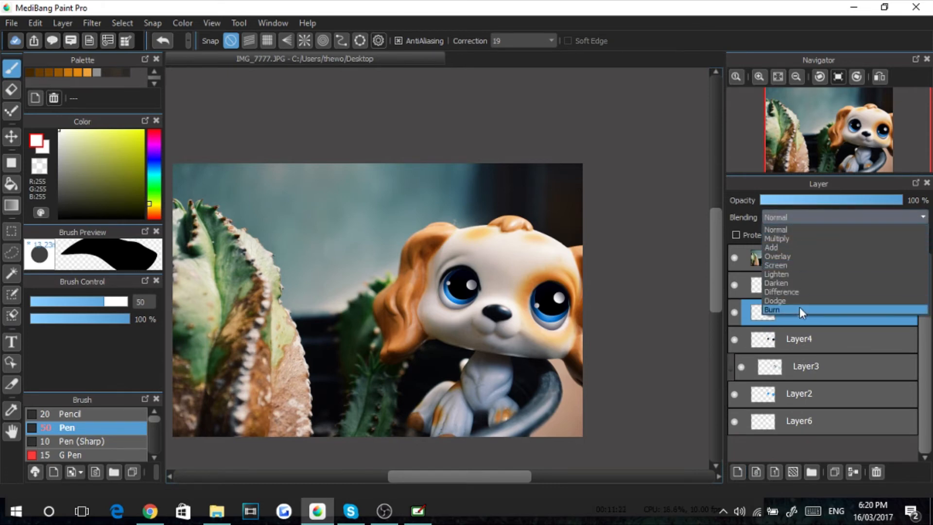
pyautogui.click(797, 247)
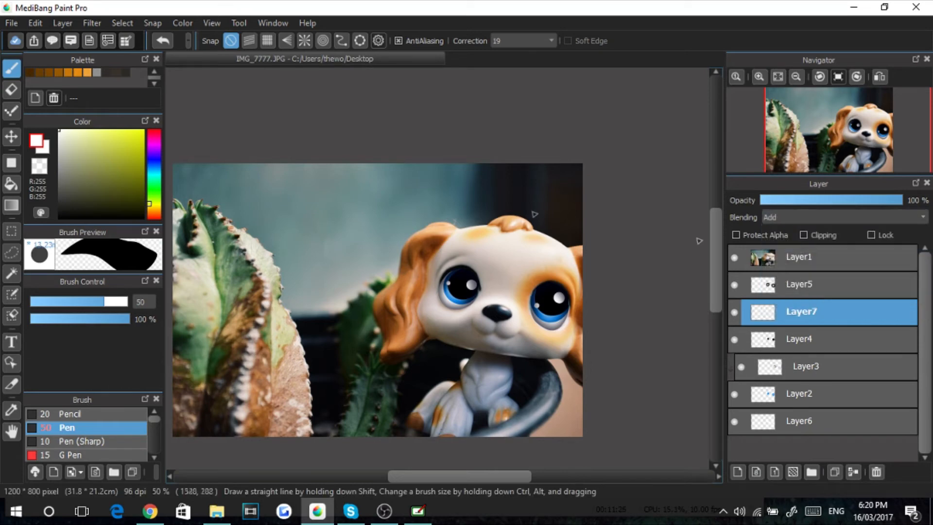
pyautogui.click(792, 217)
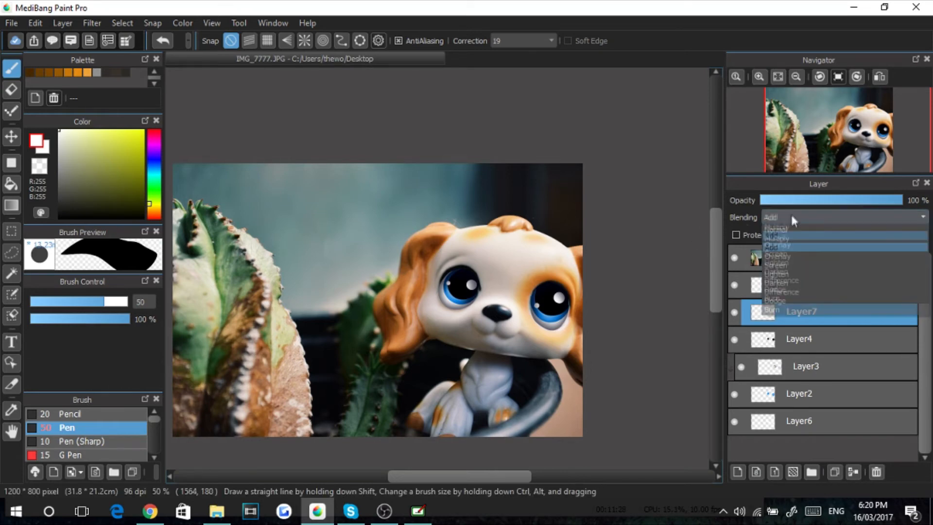
pyautogui.click(776, 217)
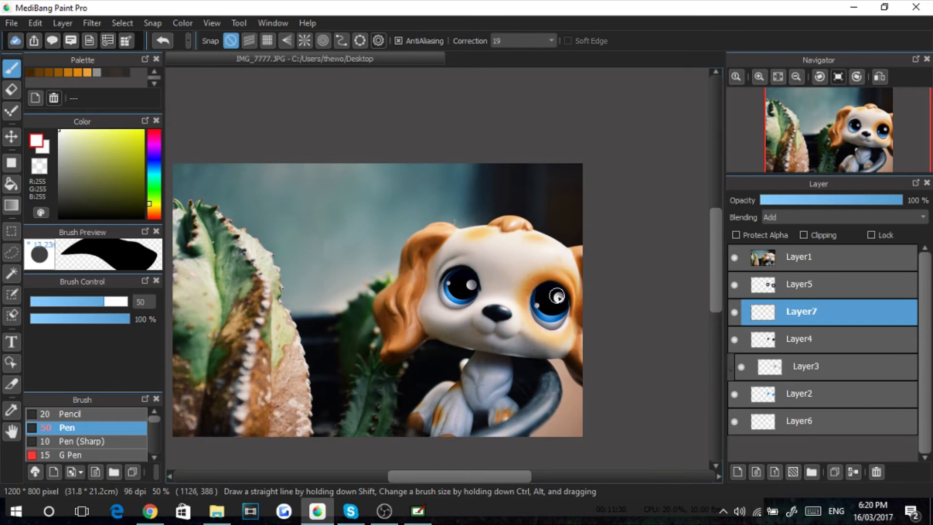
# - Airbrush a soft white glow at size 37 and 5% opacity around the large highlight of the eye outside the orange patch
pyautogui.scroll(5, 557, 296)
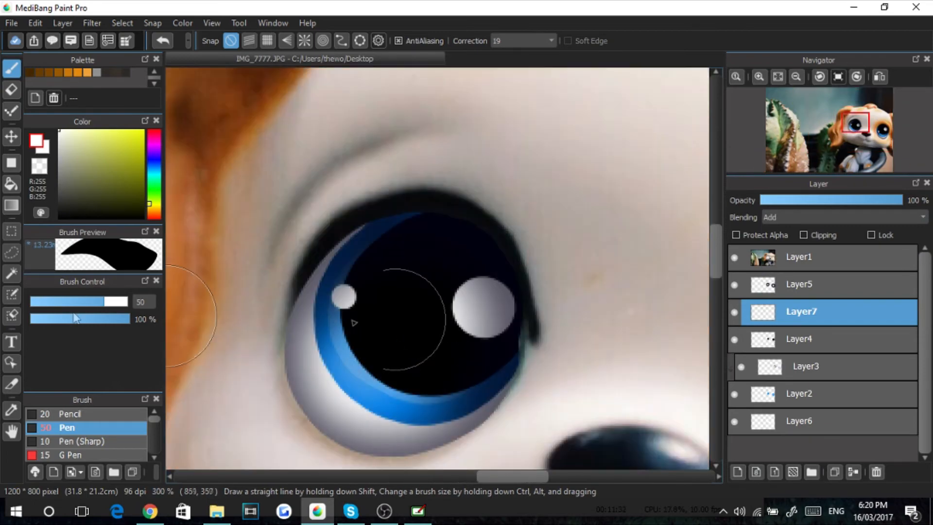
pyautogui.scroll(-5, 88, 437)
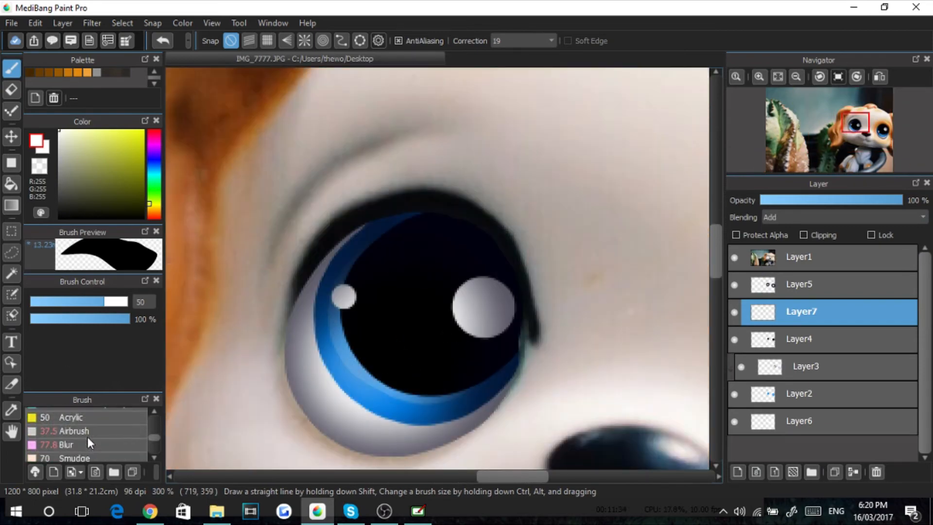
pyautogui.click(90, 432)
pyautogui.moveTo(97, 145); pyautogui.dragTo(45, 138)
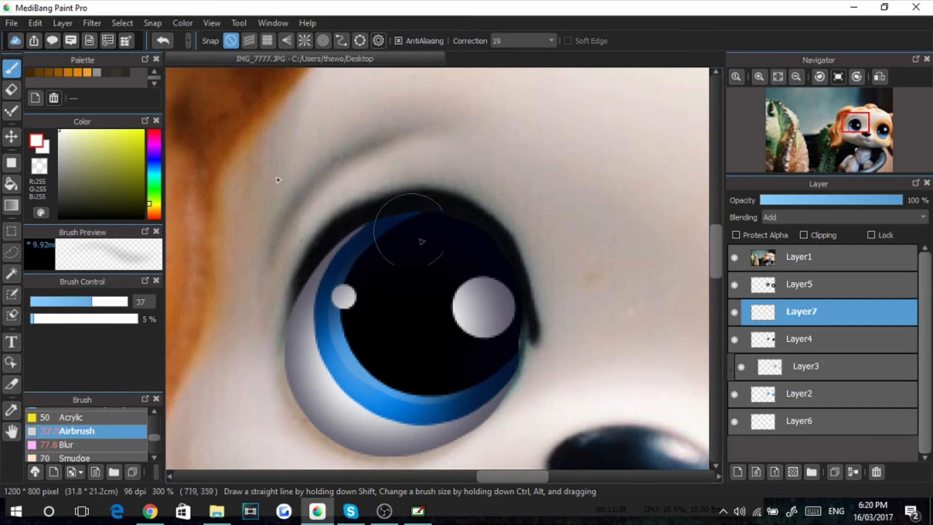
pyautogui.scroll(2, 467, 312)
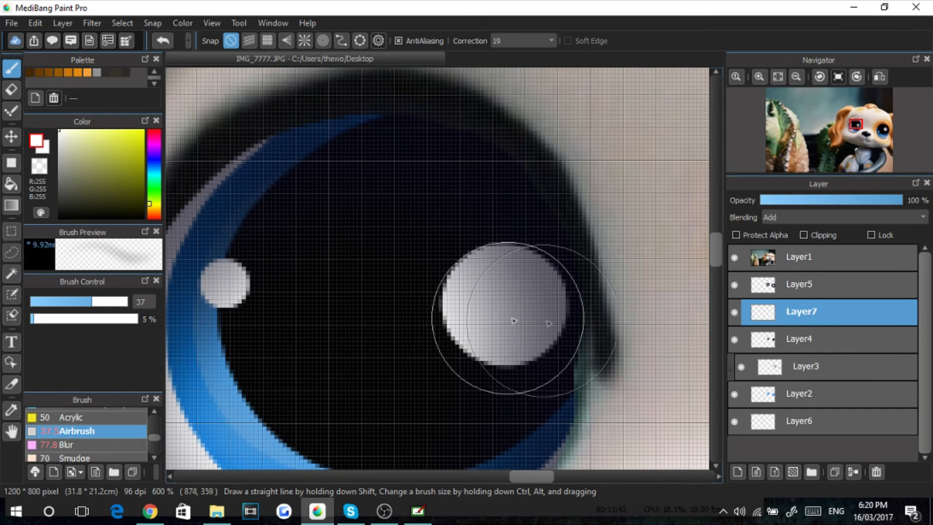
pyautogui.moveTo(453, 341)
pyautogui.mouseDown()
pyautogui.moveTo(463, 254)
pyautogui.moveTo(494, 363)
pyautogui.moveTo(544, 326)
pyautogui.moveTo(459, 255)
pyautogui.moveTo(474, 349)
pyautogui.moveTo(537, 248)
pyautogui.moveTo(458, 293)
pyautogui.moveTo(561, 295)
pyautogui.moveTo(482, 246)
pyautogui.moveTo(543, 349)
pyautogui.moveTo(524, 269)
pyautogui.moveTo(452, 295)
pyautogui.moveTo(524, 291)
pyautogui.moveTo(466, 253)
pyautogui.moveTo(418, 320)
pyautogui.mouseUp()
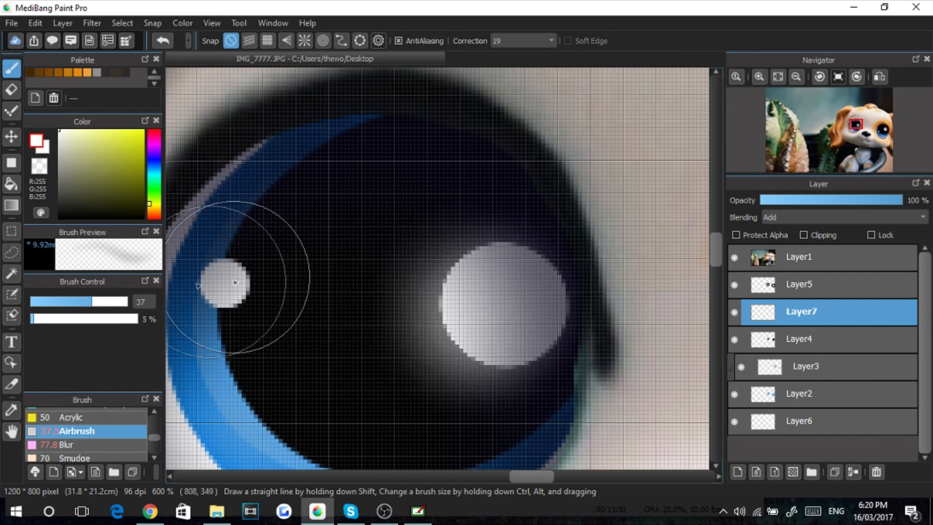
# - Airbrush white at size 23 around the same eye's small highlight and along the lower part of its blue iris
pyautogui.click(77, 295)
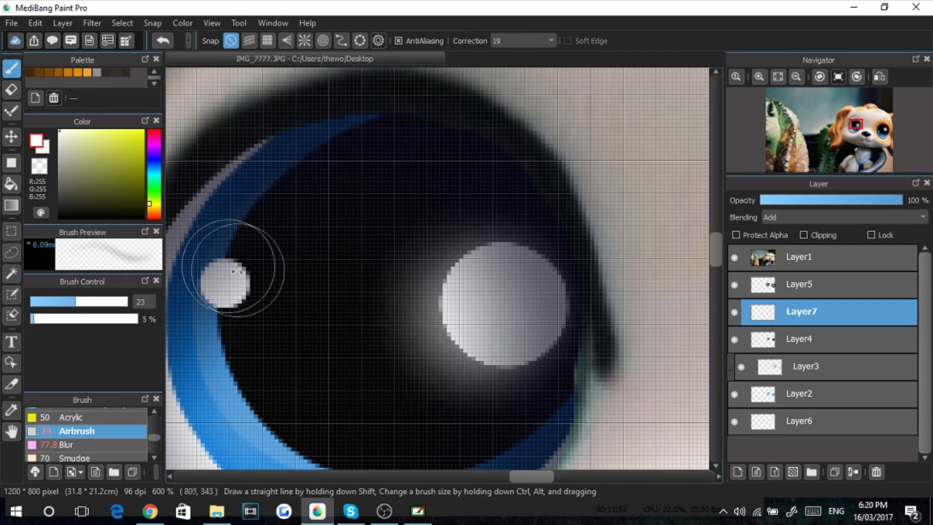
pyautogui.moveTo(199, 275)
pyautogui.mouseDown()
pyautogui.moveTo(213, 253)
pyautogui.moveTo(242, 281)
pyautogui.moveTo(236, 267)
pyautogui.moveTo(247, 314)
pyautogui.moveTo(225, 252)
pyautogui.moveTo(212, 320)
pyautogui.moveTo(258, 296)
pyautogui.moveTo(212, 256)
pyautogui.moveTo(238, 310)
pyautogui.moveTo(214, 305)
pyautogui.moveTo(221, 260)
pyautogui.mouseUp()
pyautogui.scroll(-2, 221, 261)
pyautogui.scroll(-3, 221, 262)
pyautogui.scroll(4, 249, 291)
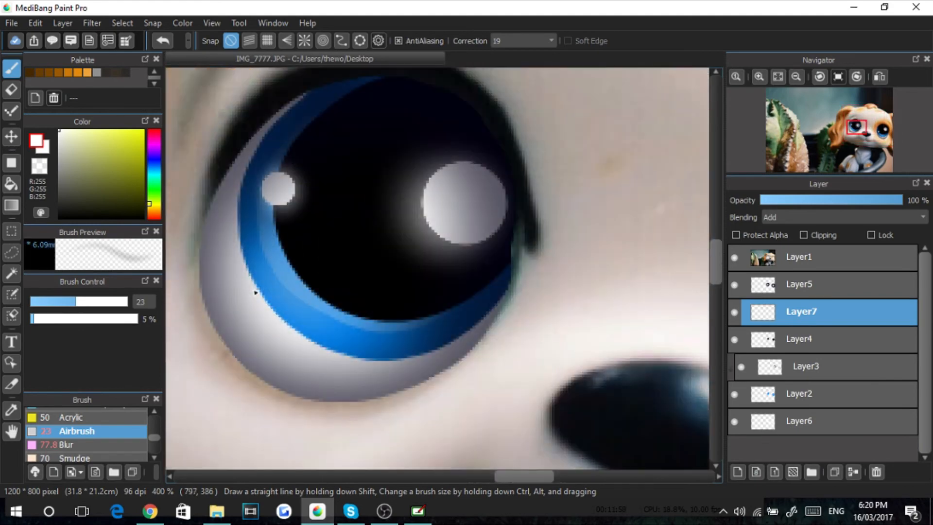
pyautogui.moveTo(307, 301)
pyautogui.mouseDown()
pyautogui.moveTo(269, 248)
pyautogui.moveTo(363, 333)
pyautogui.moveTo(382, 324)
pyautogui.moveTo(382, 336)
pyautogui.moveTo(285, 299)
pyautogui.moveTo(268, 237)
pyautogui.moveTo(324, 331)
pyautogui.moveTo(404, 337)
pyautogui.mouseUp()
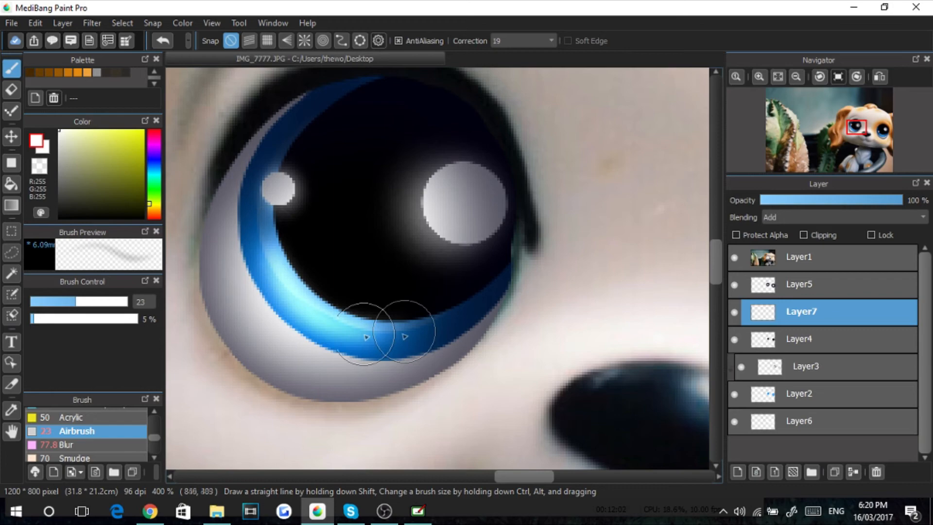
# - Airbrush white along the lower blue iris and around both highlights of the eye in the orange patch
pyautogui.scroll(-4, 369, 293)
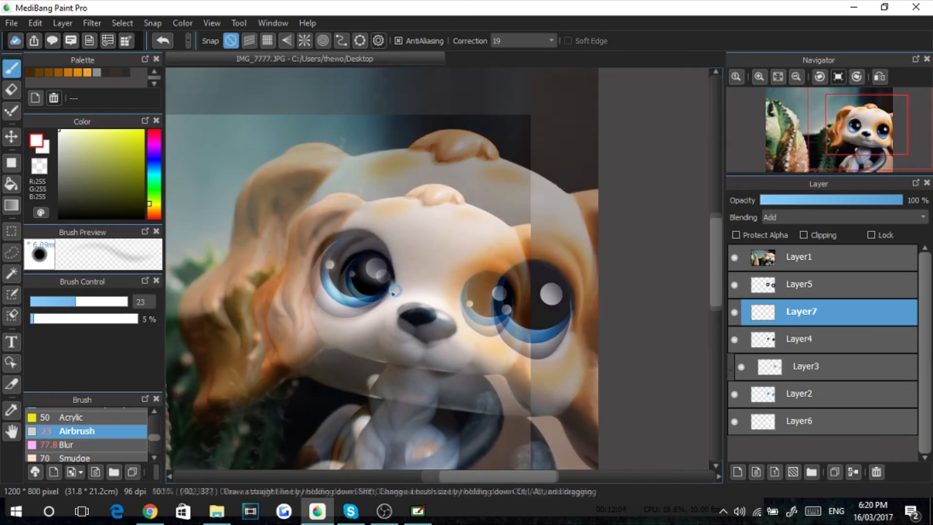
pyautogui.scroll(4, 583, 343)
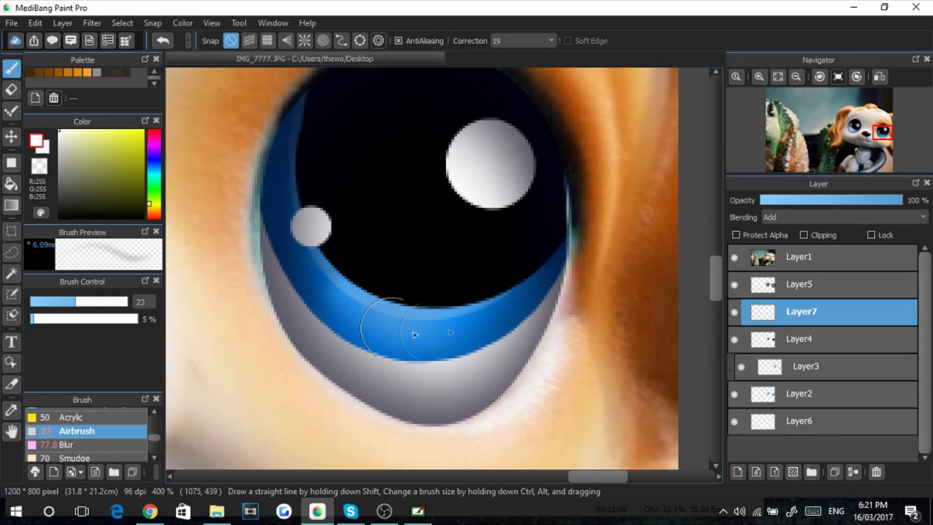
pyautogui.moveTo(393, 319)
pyautogui.mouseDown()
pyautogui.moveTo(346, 273)
pyautogui.moveTo(427, 335)
pyautogui.moveTo(480, 304)
pyautogui.mouseUp()
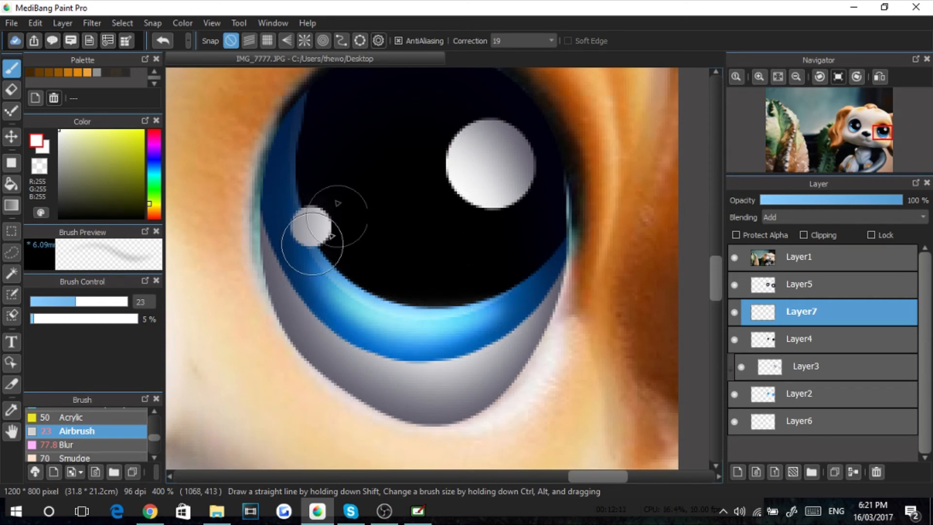
pyautogui.moveTo(295, 236)
pyautogui.mouseDown()
pyautogui.moveTo(333, 209)
pyautogui.moveTo(308, 204)
pyautogui.moveTo(337, 215)
pyautogui.moveTo(317, 254)
pyautogui.moveTo(345, 211)
pyautogui.mouseUp()
pyautogui.moveTo(518, 139)
pyautogui.mouseDown()
pyautogui.moveTo(461, 168)
pyautogui.moveTo(536, 154)
pyautogui.mouseUp()
pyautogui.moveTo(459, 198); pyautogui.dragTo(479, 132)
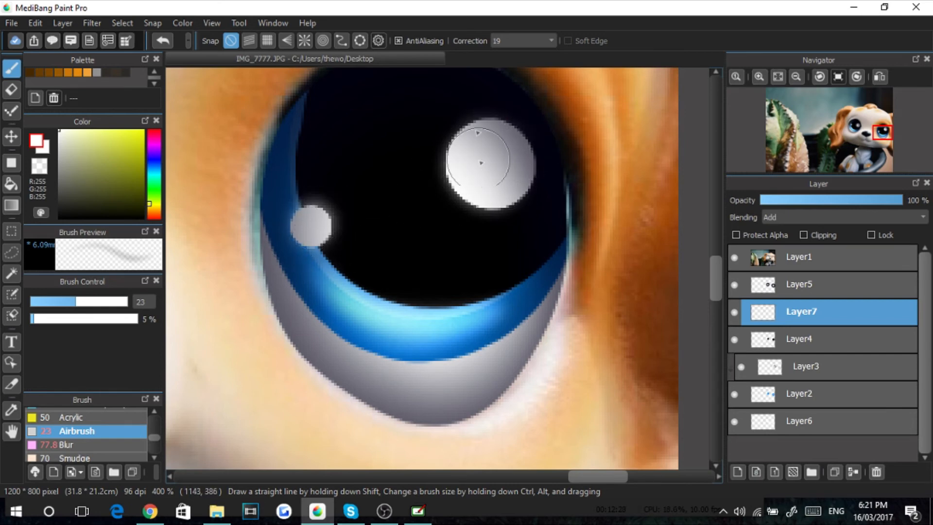
# - Soften the glow around the highlights and iris of the eye in the orange patch with the Blur brush at size 42
pyautogui.scroll(-3, 481, 163)
pyautogui.scroll(2, 427, 202)
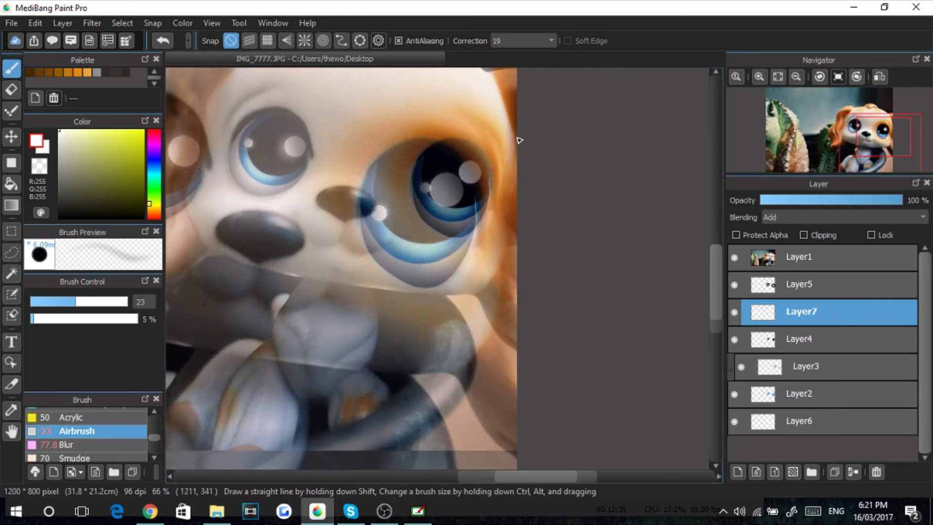
pyautogui.scroll(2, 469, 175)
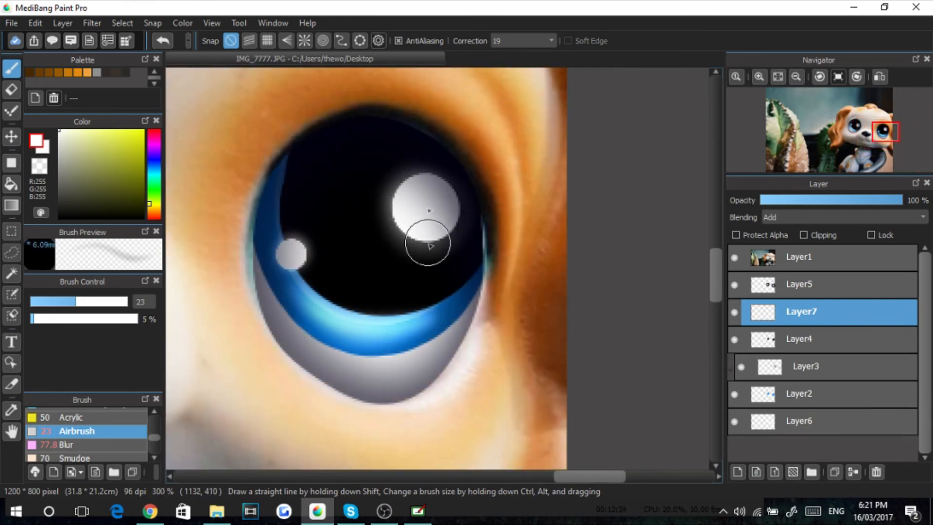
pyautogui.click(111, 442)
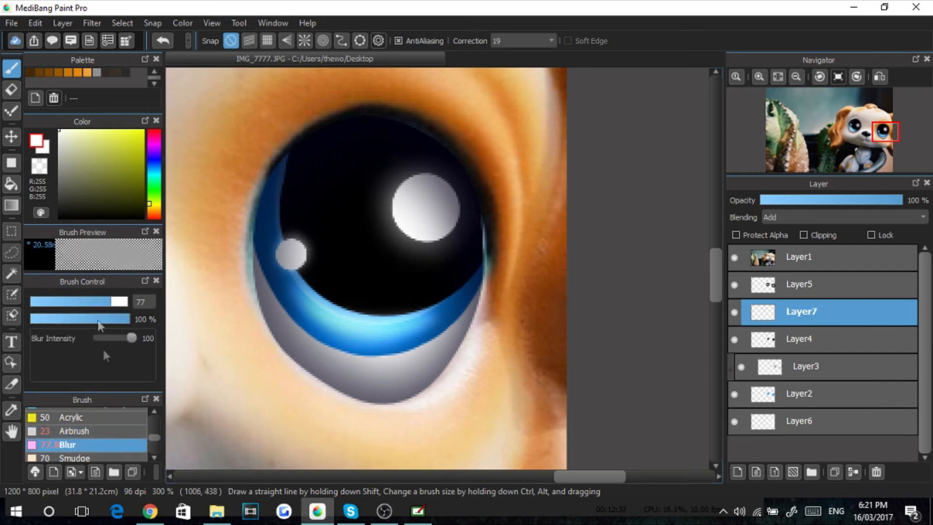
pyautogui.moveTo(424, 212)
pyautogui.mouseDown()
pyautogui.moveTo(443, 258)
pyautogui.moveTo(385, 251)
pyautogui.moveTo(379, 216)
pyautogui.mouseUp()
pyautogui.moveTo(316, 247)
pyautogui.mouseDown()
pyautogui.moveTo(329, 319)
pyautogui.moveTo(301, 275)
pyautogui.moveTo(429, 303)
pyautogui.moveTo(403, 336)
pyautogui.moveTo(297, 341)
pyautogui.mouseUp()
# - Blur the glow around both highlights of the eye outside the orange patch
pyautogui.scroll(-4, 303, 330)
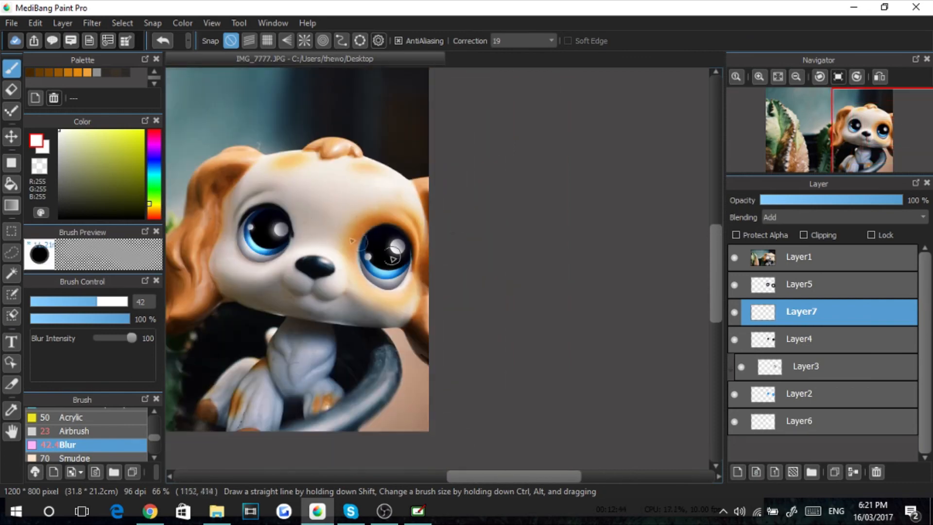
pyautogui.scroll(3, 239, 221)
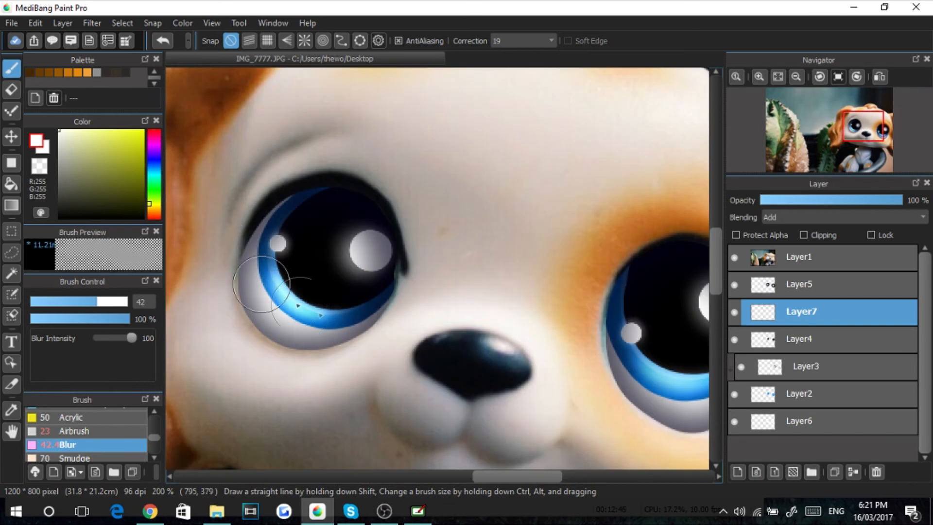
pyautogui.moveTo(273, 229)
pyautogui.mouseDown()
pyautogui.moveTo(290, 256)
pyautogui.moveTo(263, 240)
pyautogui.mouseUp()
pyautogui.moveTo(357, 237); pyautogui.dragTo(329, 240)
# - Examine both finished glowing eyes in the full photo and at close range
pyautogui.scroll(-5, 339, 208)
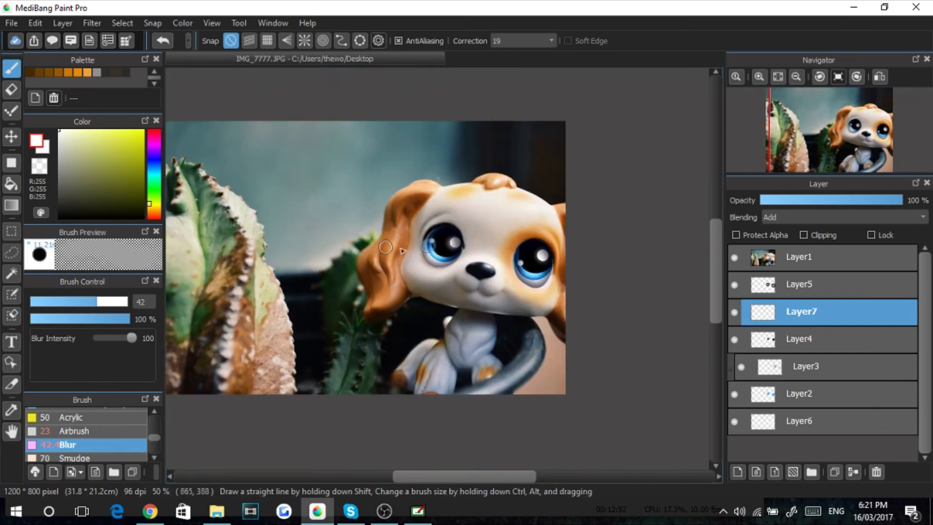
pyautogui.scroll(2, 411, 215)
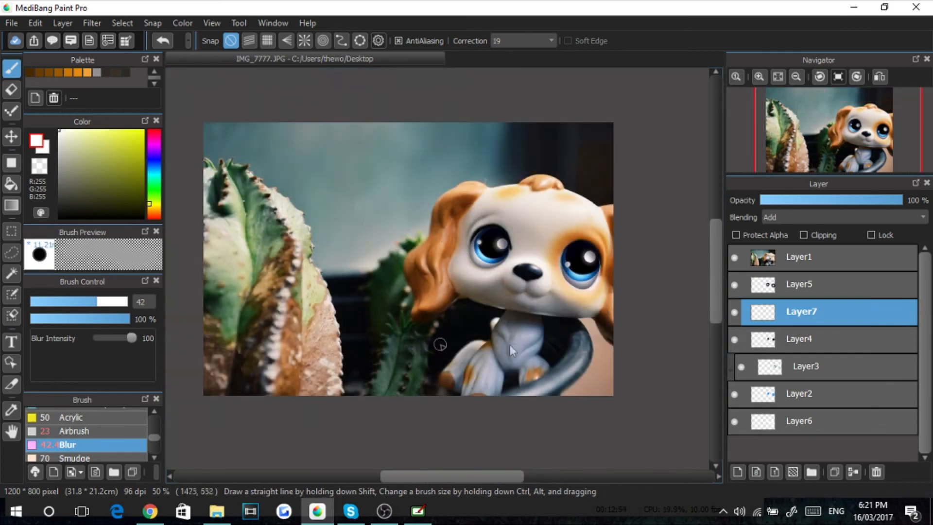
pyautogui.scroll(-1, 438, 344)
pyautogui.scroll(1, 410, 312)
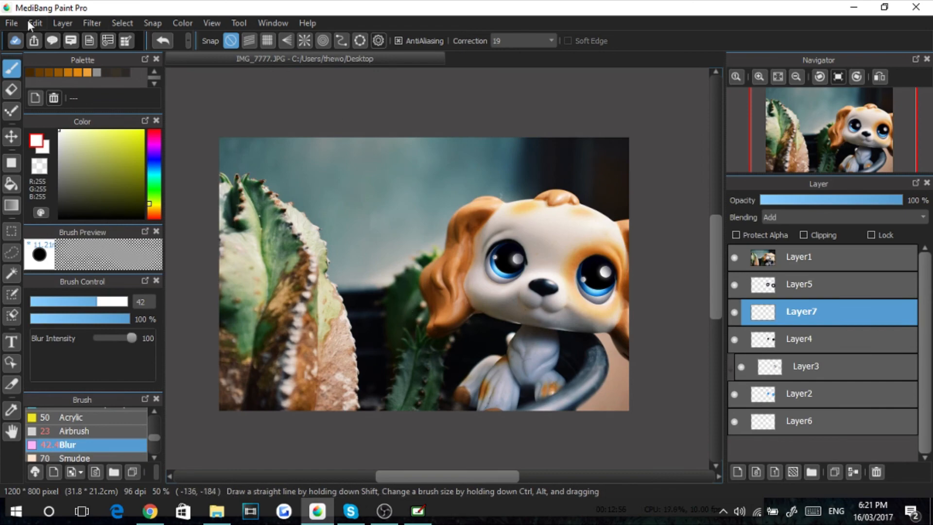
pyautogui.scroll(-1, 441, 294)
pyautogui.scroll(1, 464, 301)
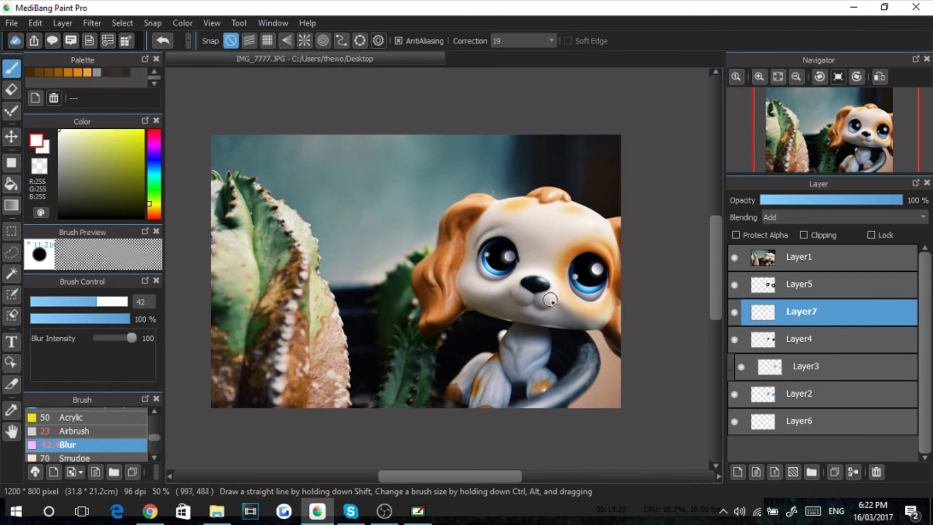
pyautogui.keyDown('alt'); pyautogui.click(547, 270); pyautogui.keyUp('alt')
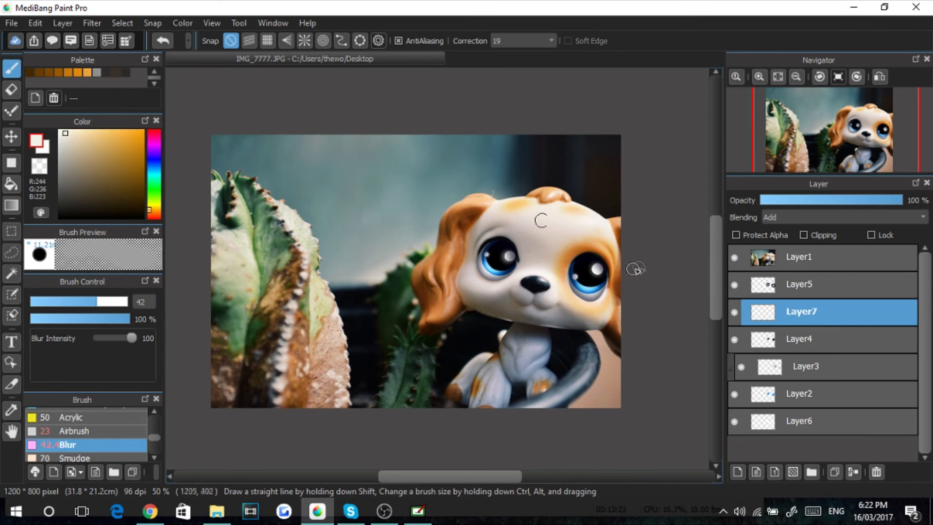
pyautogui.scroll(1, 636, 268)
pyautogui.scroll(-2, 639, 269)
pyautogui.scroll(3, 632, 250)
pyautogui.scroll(-3, 520, 289)
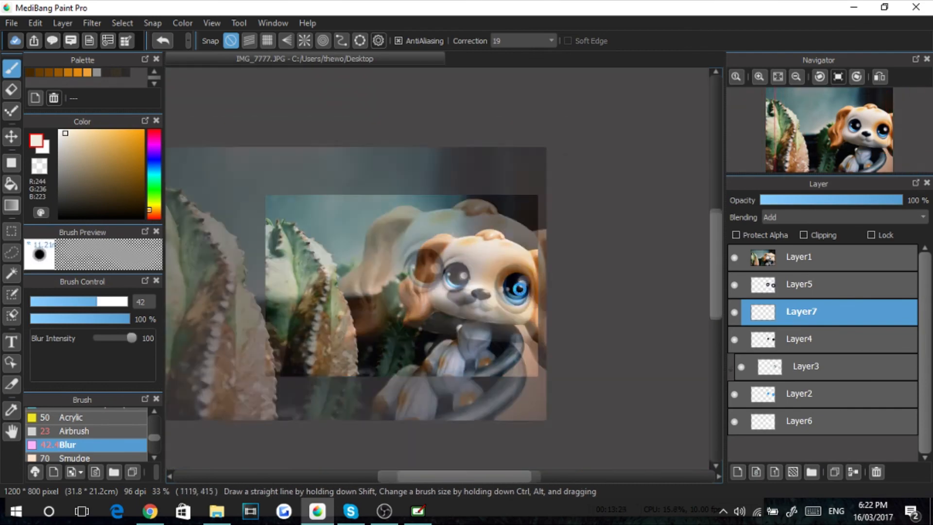
pyautogui.scroll(3, 519, 289)
pyautogui.scroll(-2, 315, 289)
pyautogui.scroll(3, 278, 256)
pyautogui.scroll(-2, 480, 273)
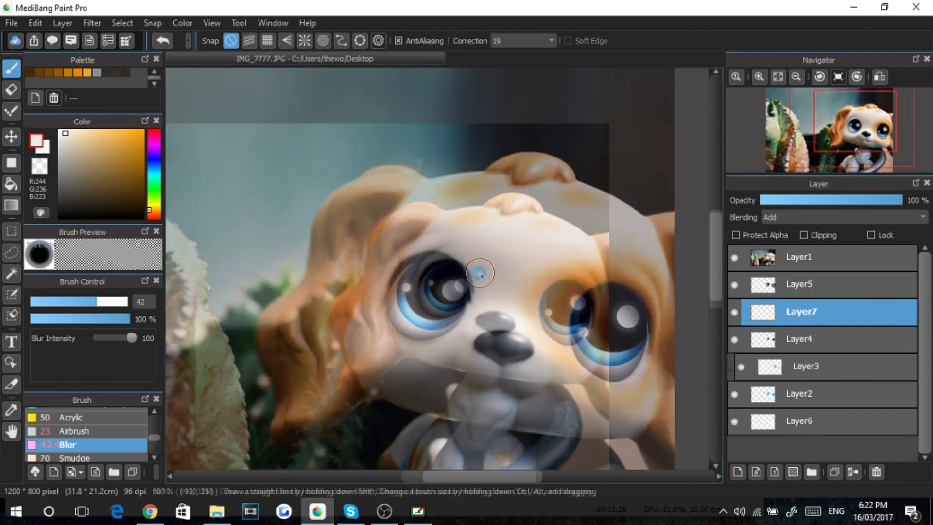
pyautogui.scroll(2, 480, 273)
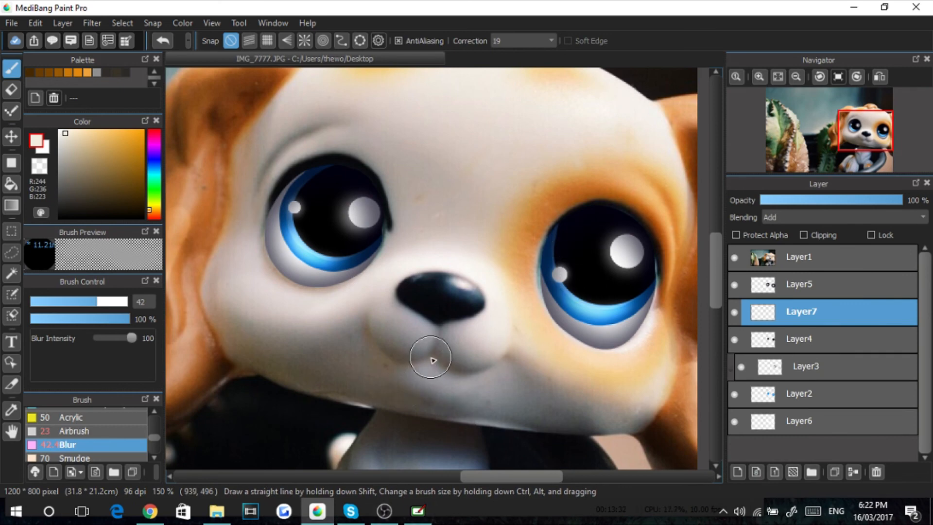
pyautogui.scroll(-6, 462, 271)
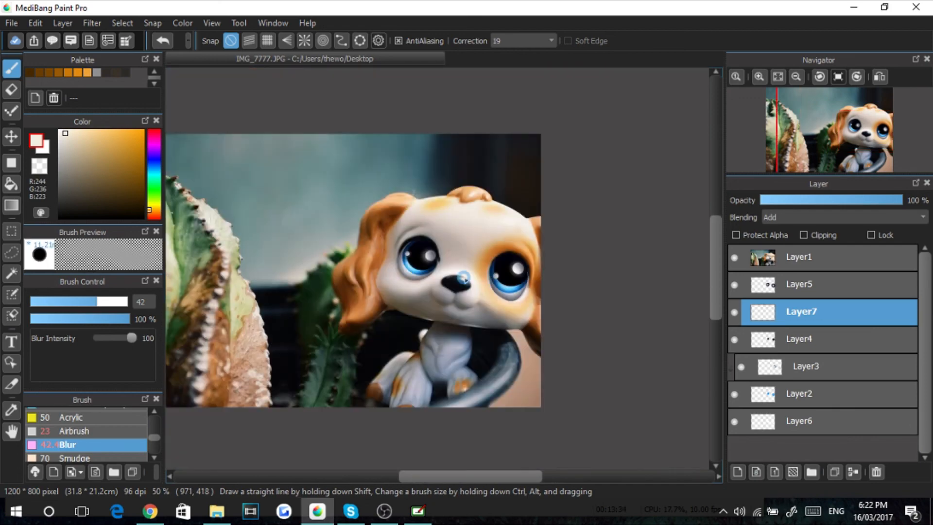
pyautogui.scroll(3, 352, 272)
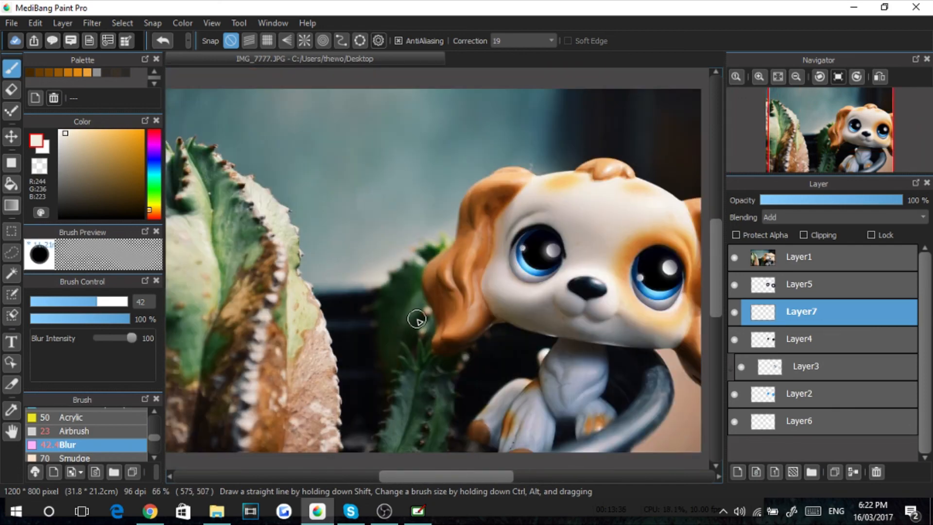
pyautogui.scroll(2, 437, 313)
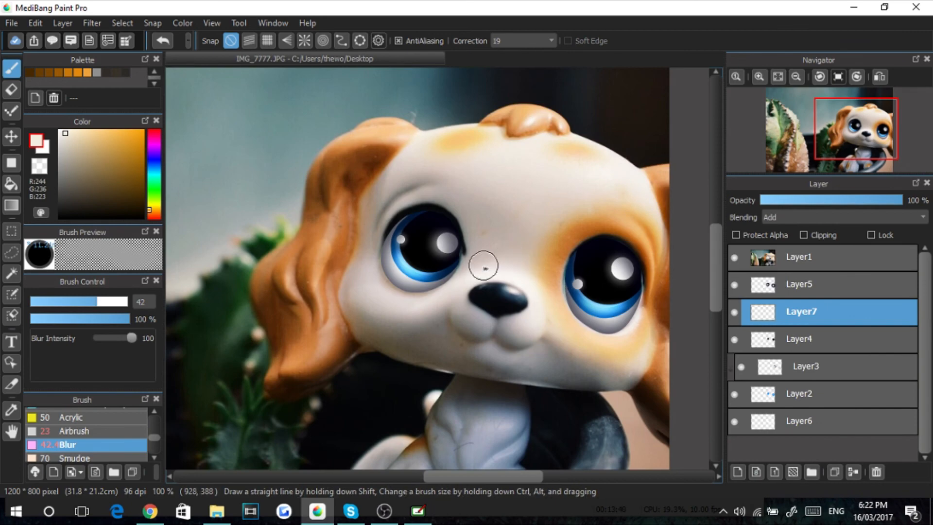
pyautogui.scroll(-1, 481, 265)
pyautogui.scroll(4, 485, 267)
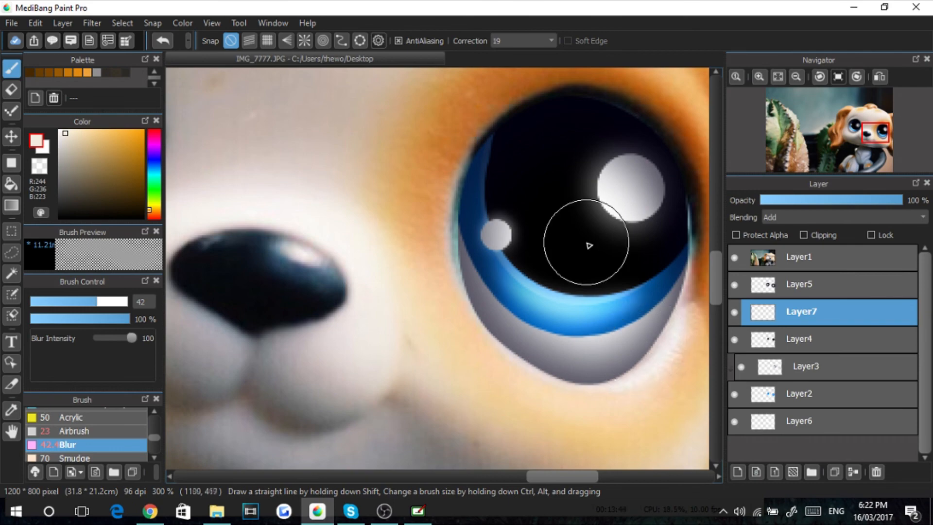
pyautogui.scroll(-5, 481, 230)
pyautogui.scroll(1, 469, 224)
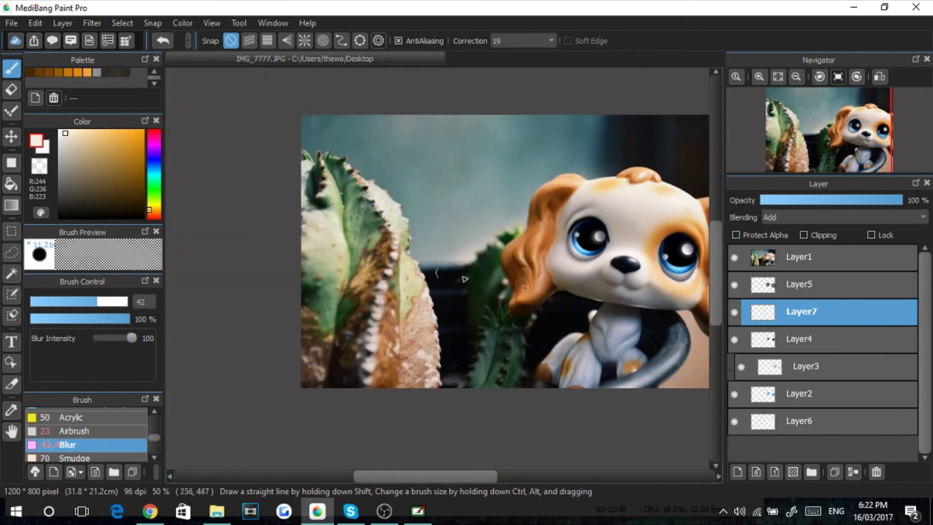
pyautogui.scroll(-1, 522, 285)
pyautogui.scroll(3, 522, 284)
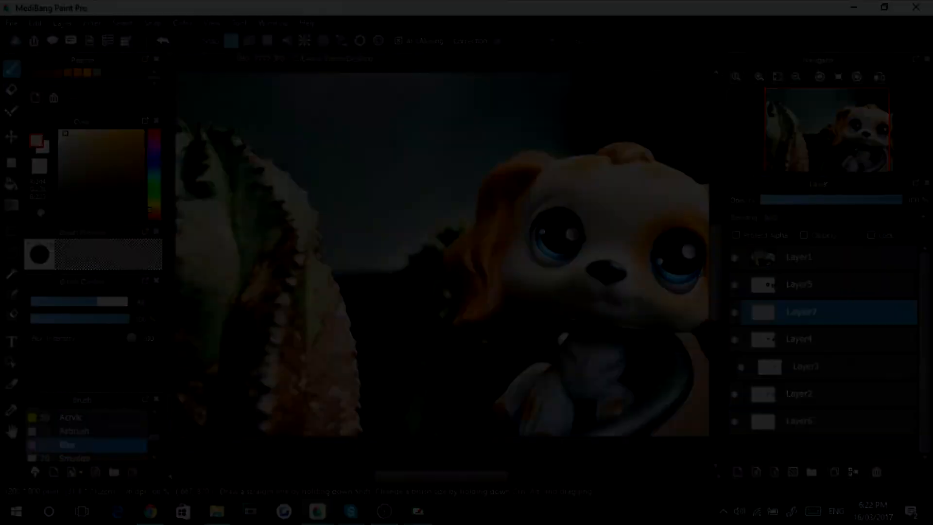